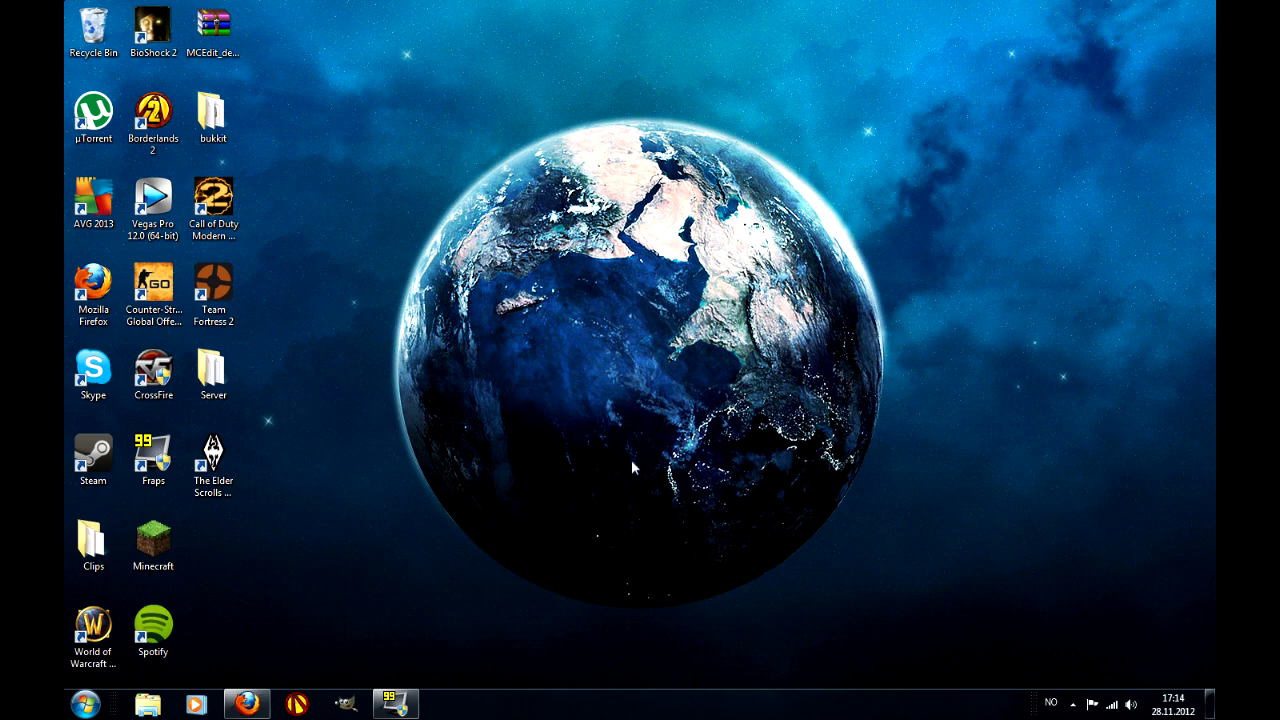
From the Faithful thread's download links, save faithful32pack.zip, the latest 32x32 pack
click(247, 704)
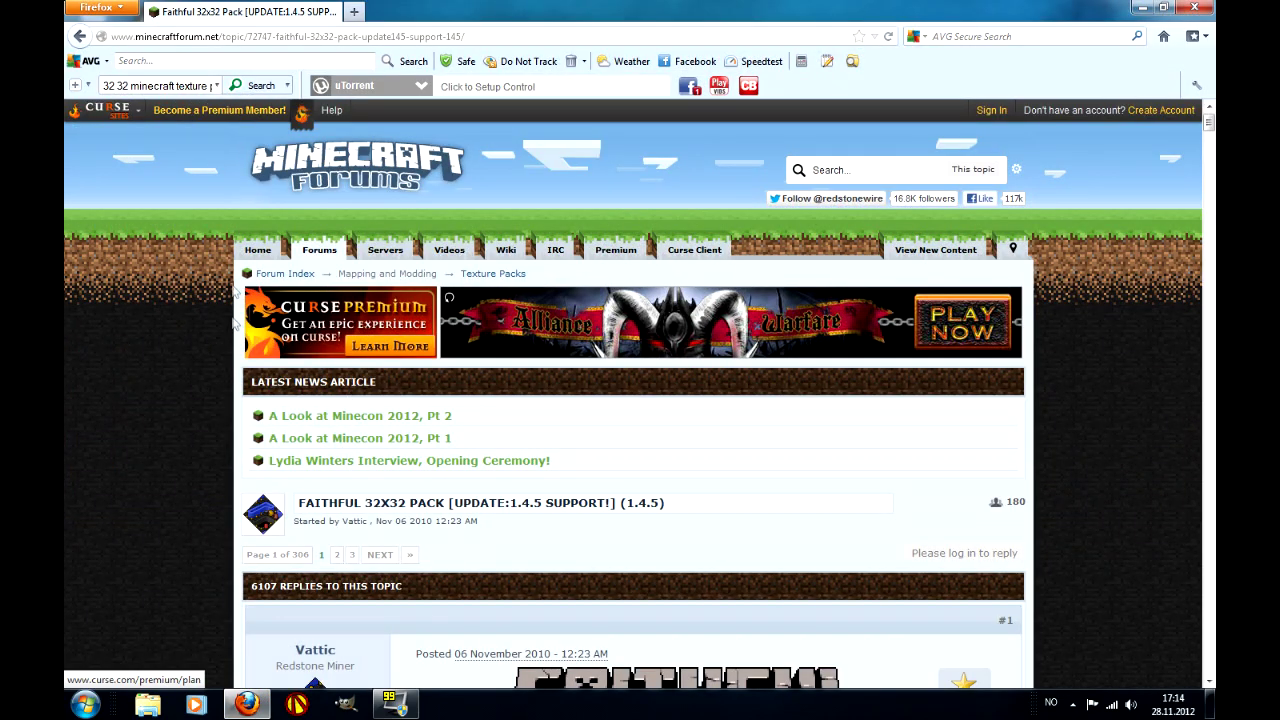
scroll(234, 363, down, 2)
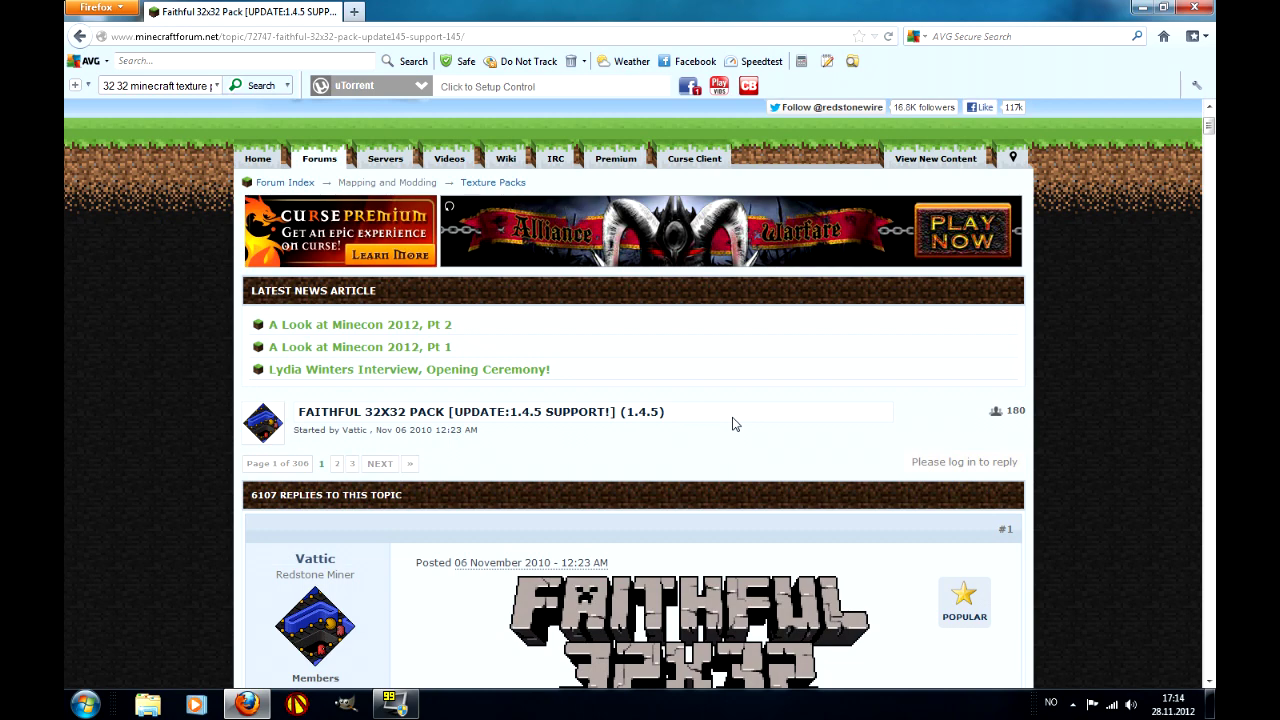
scroll(733, 424, down, 2)
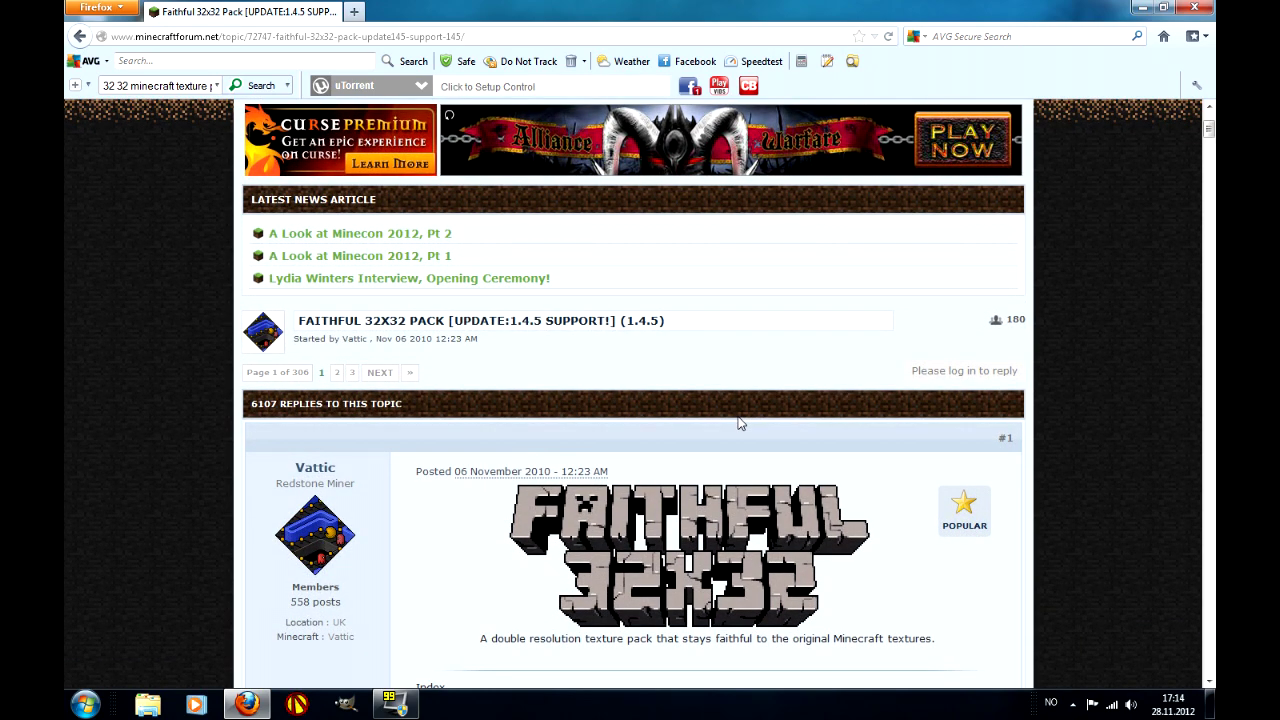
scroll(690, 508, down, 10)
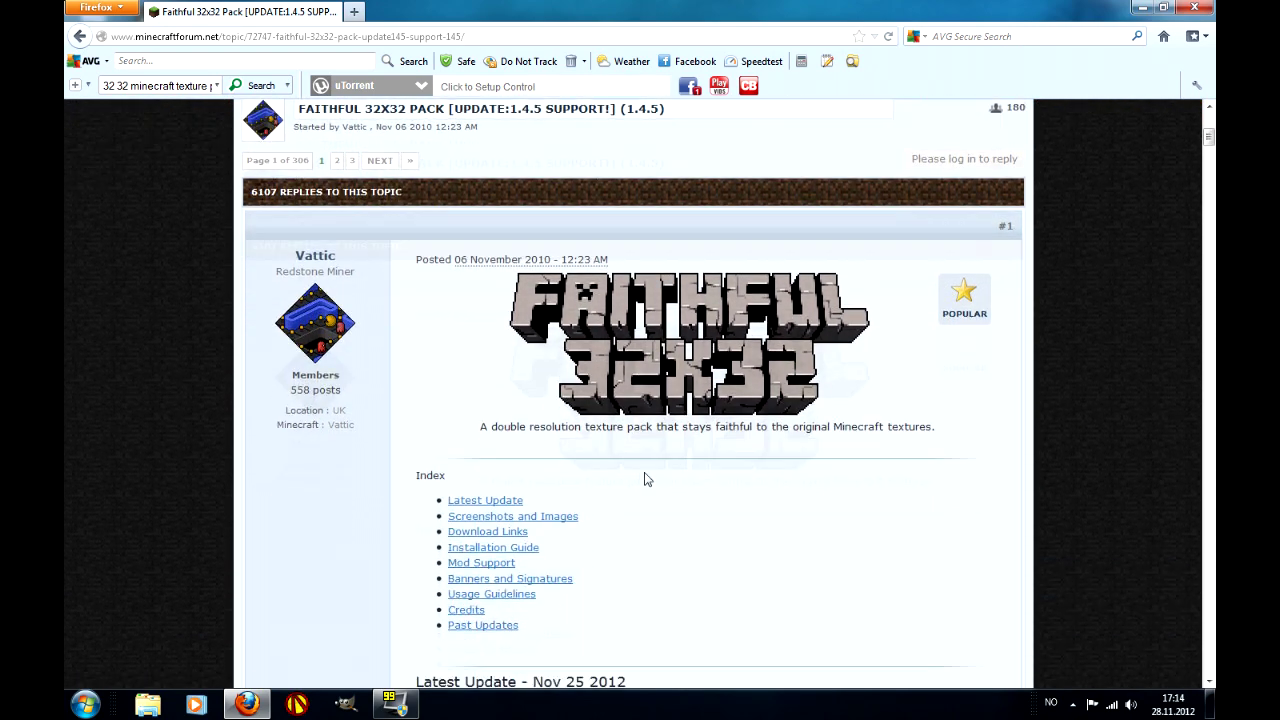
scroll(640, 540, up, 1)
scroll(630, 530, down, 12)
scroll(610, 500, down, 13)
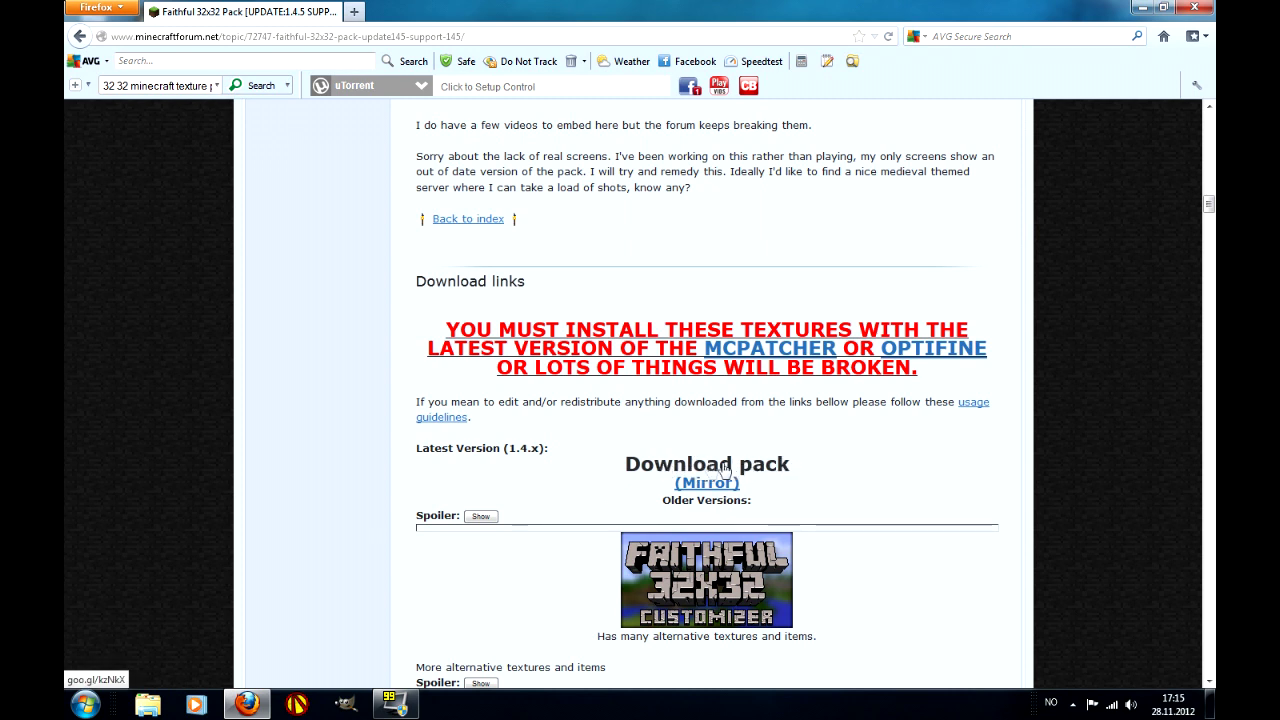
click(737, 468)
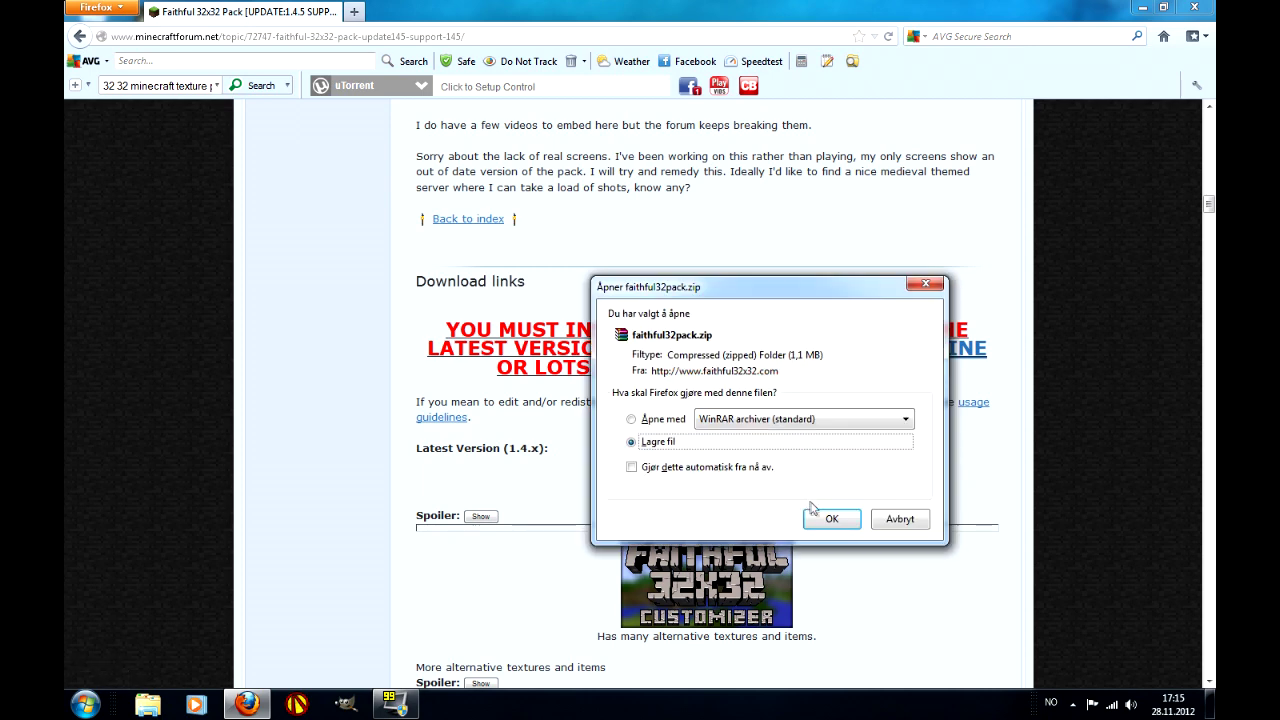
click(822, 520)
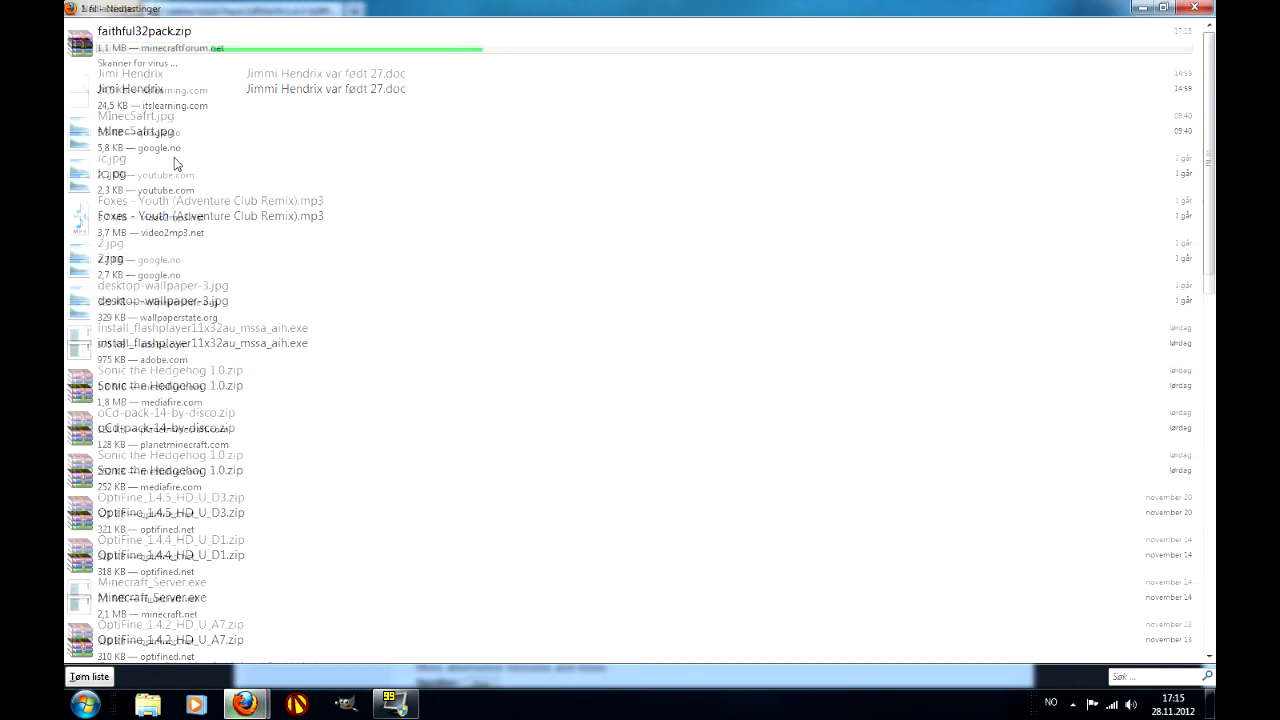
Hide the downloads list and go to the MCPatcher HD Fix thread
click(1141, 10)
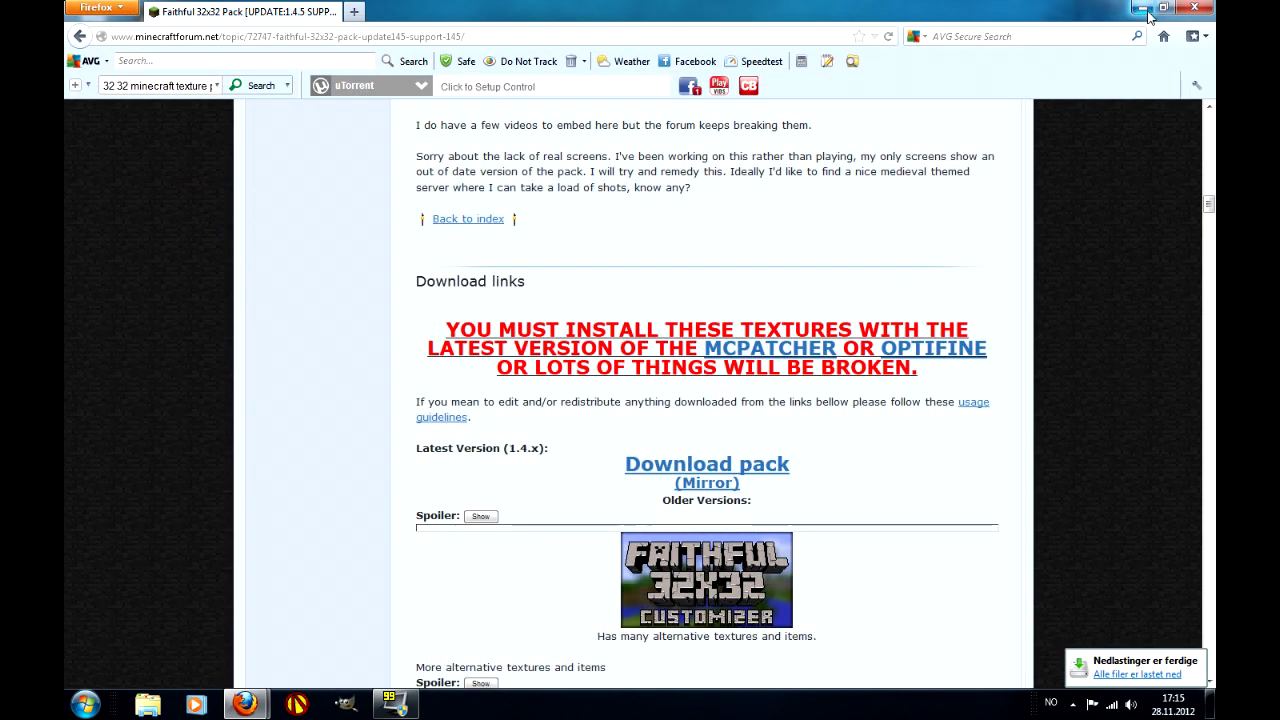
drag(466, 36, 110, 36)
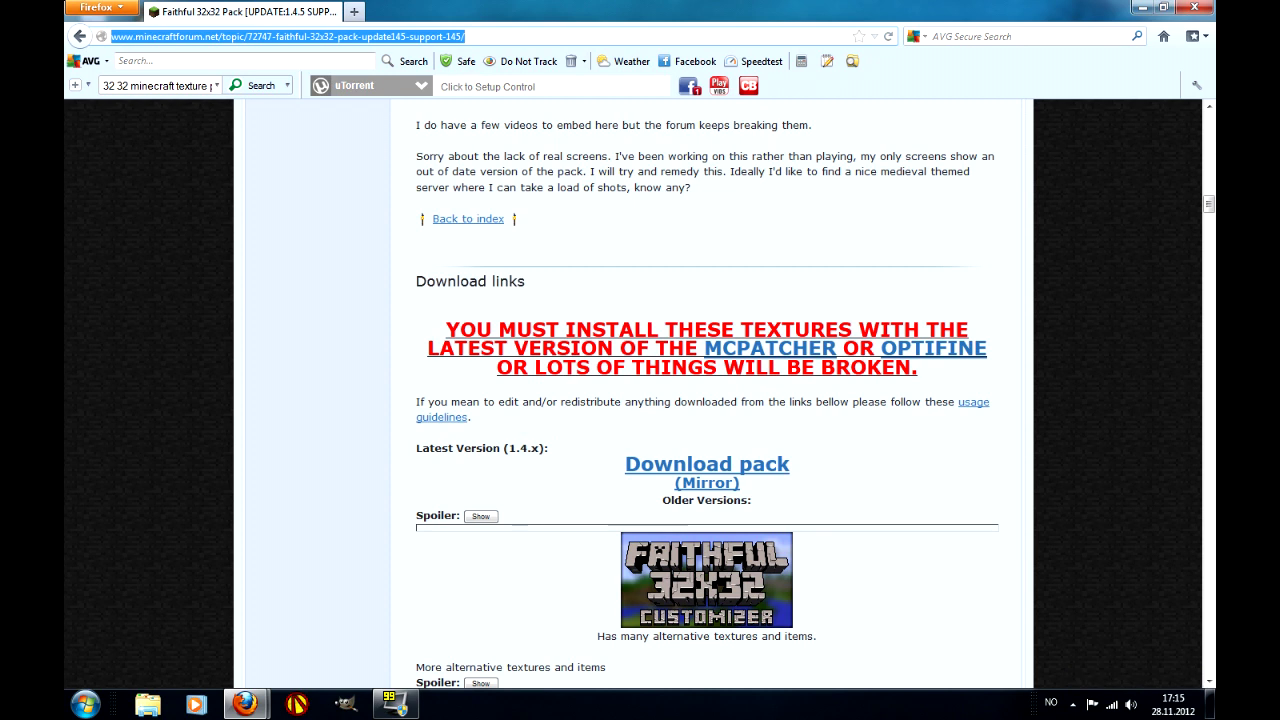
click(835, 265)
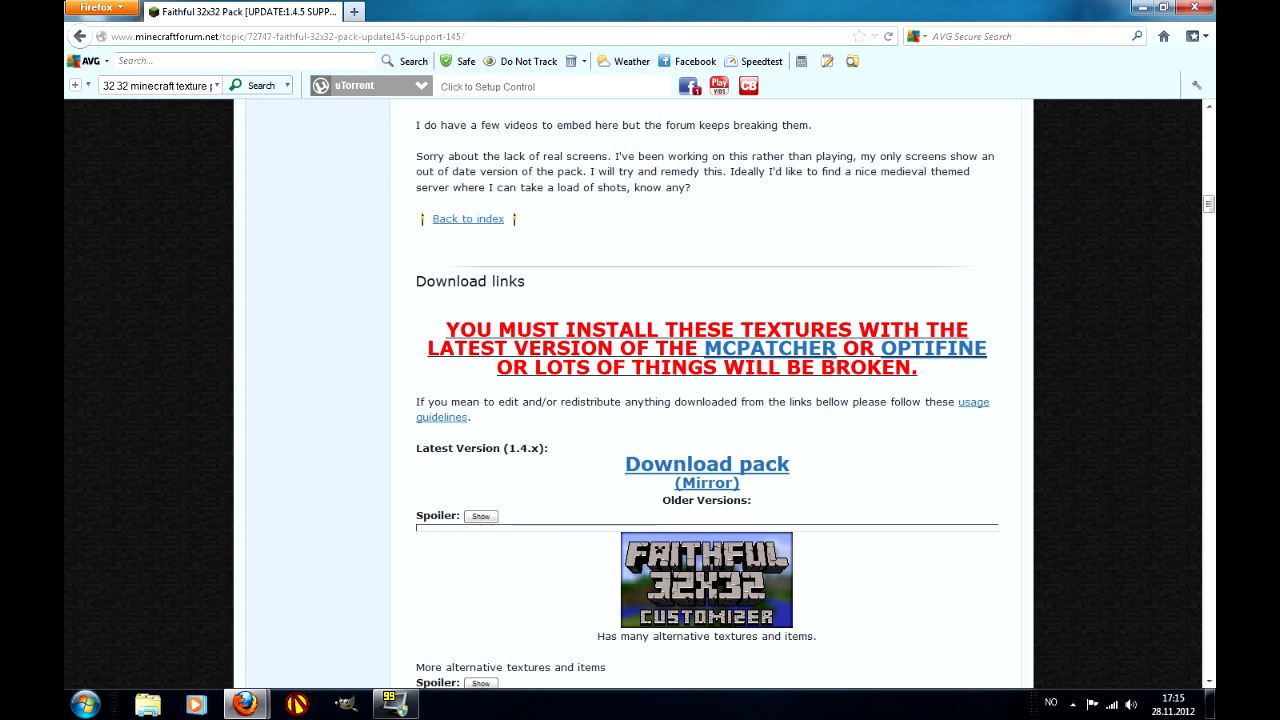
click(789, 355)
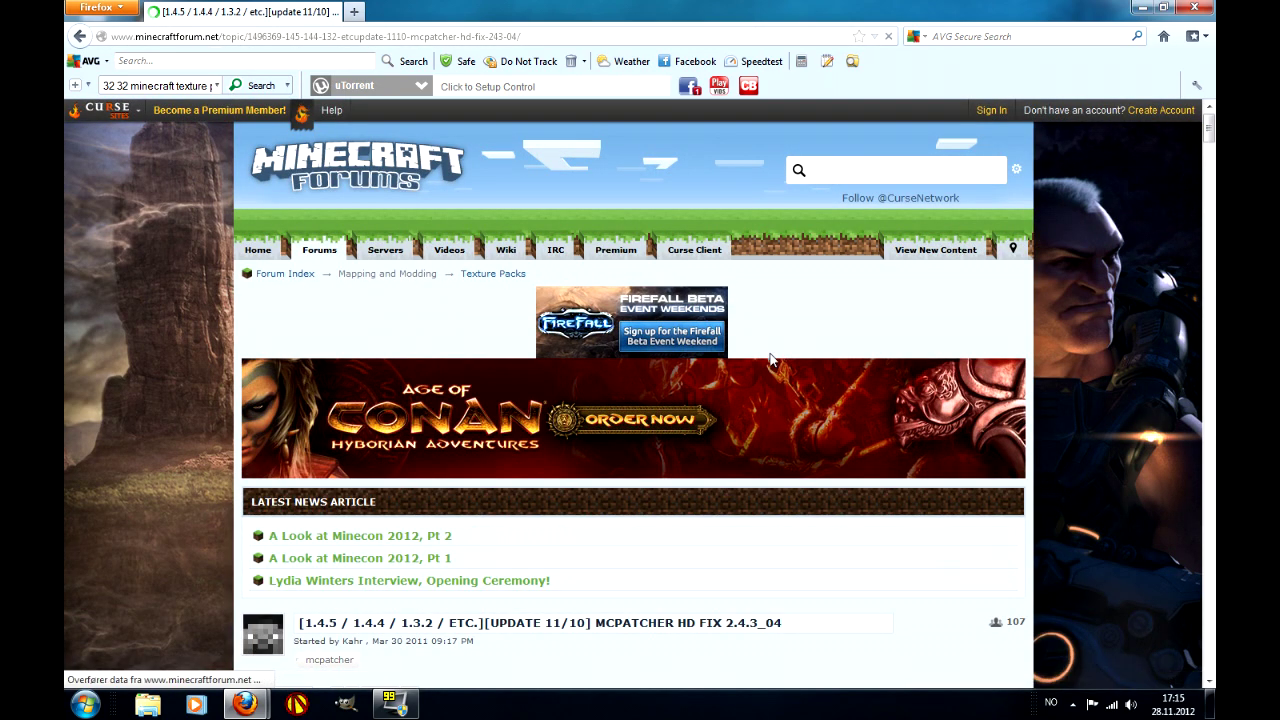
In the MCPatcher thread's Downloads section, follow the Windows-only 'MediaFire download via adf.ly' link
scroll(770, 358, down, 2)
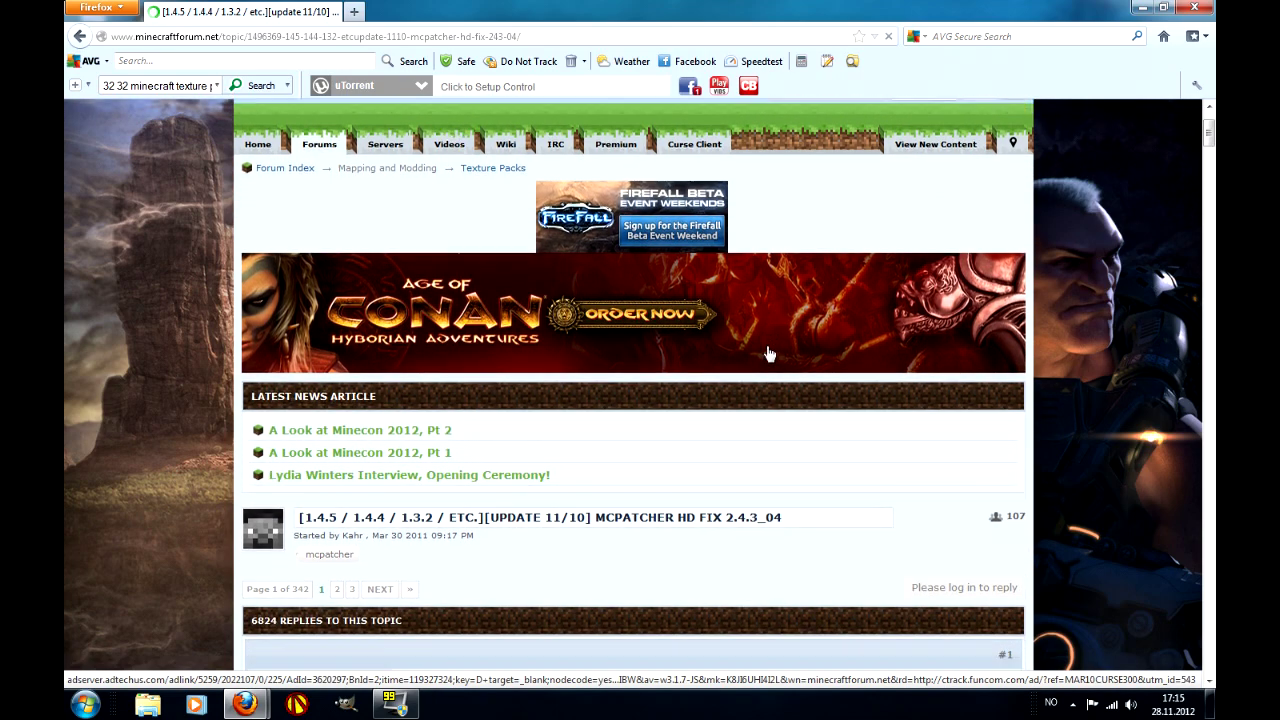
scroll(565, 372, down, 8)
scroll(565, 378, down, 2)
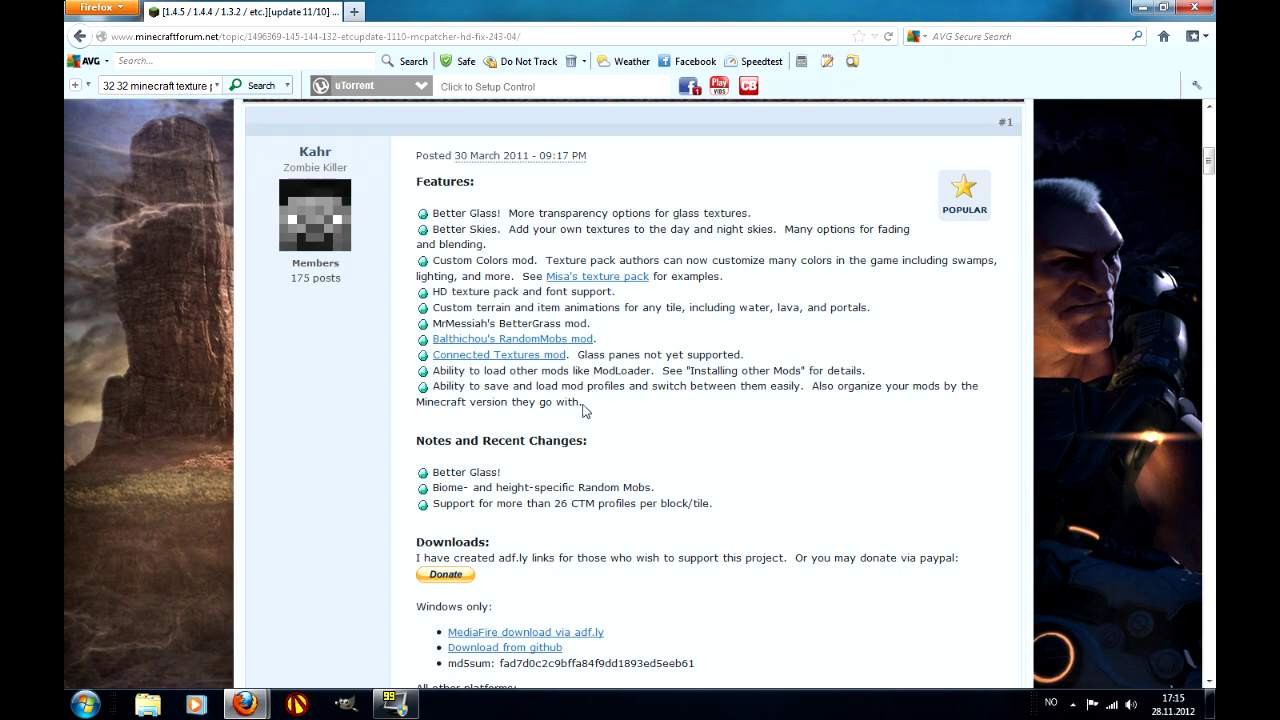
scroll(584, 410, down, 2)
scroll(590, 425, down, 2)
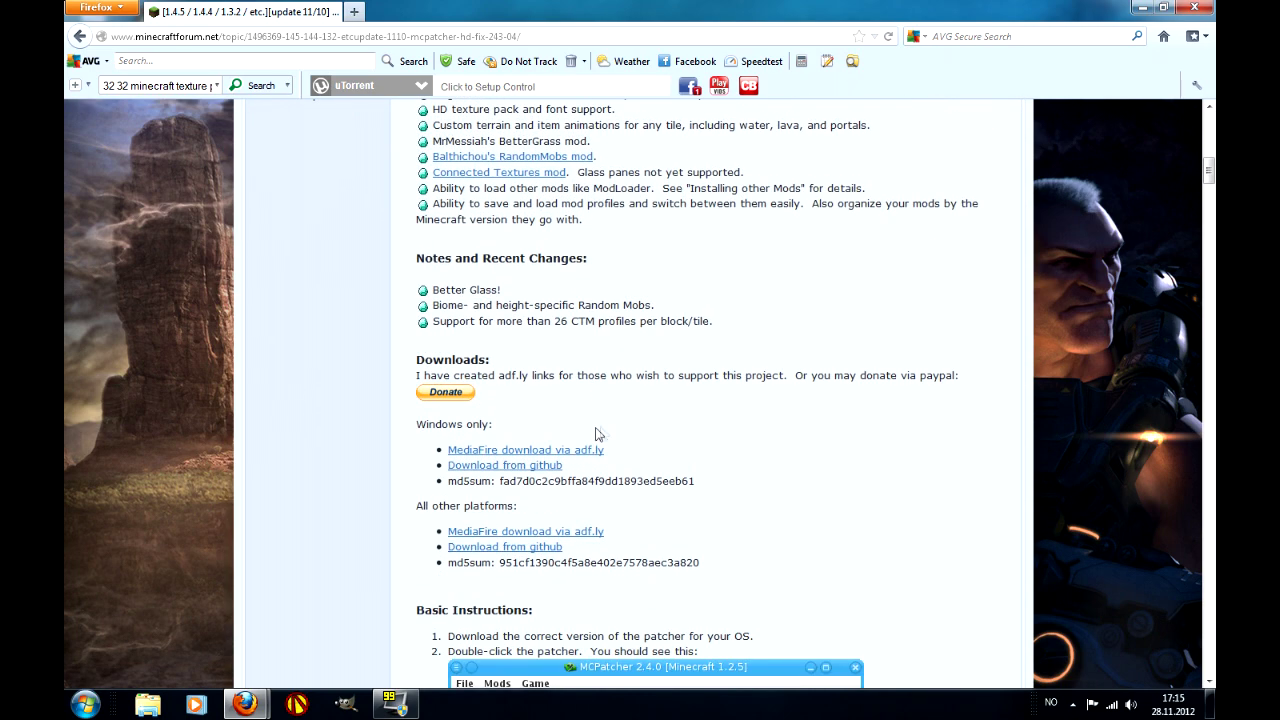
scroll(595, 432, up, 6)
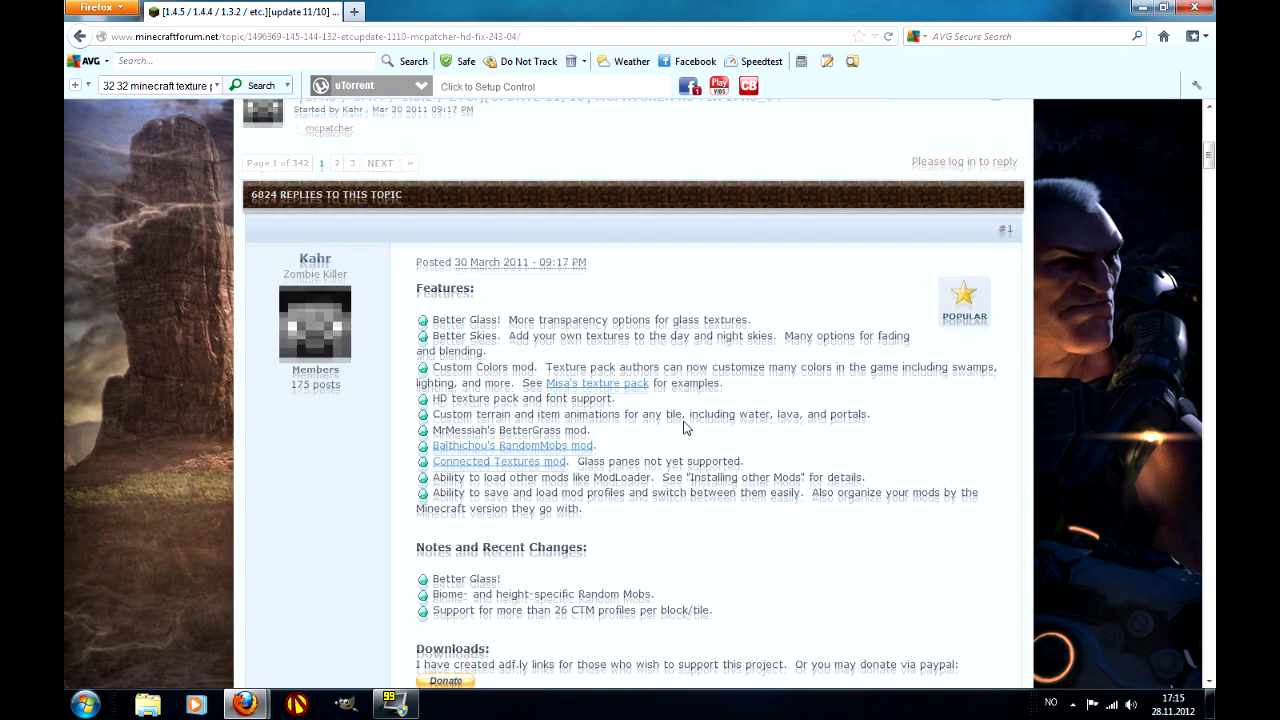
scroll(686, 428, up, 2)
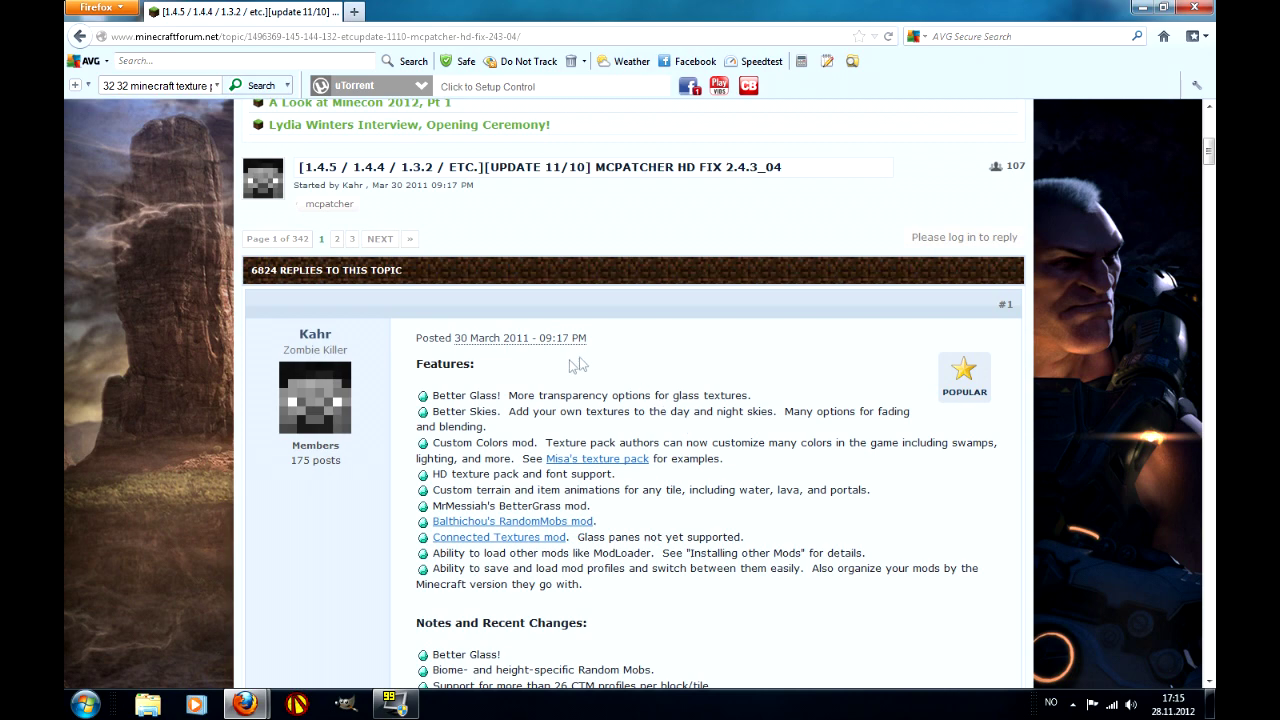
scroll(490, 373, down, 8)
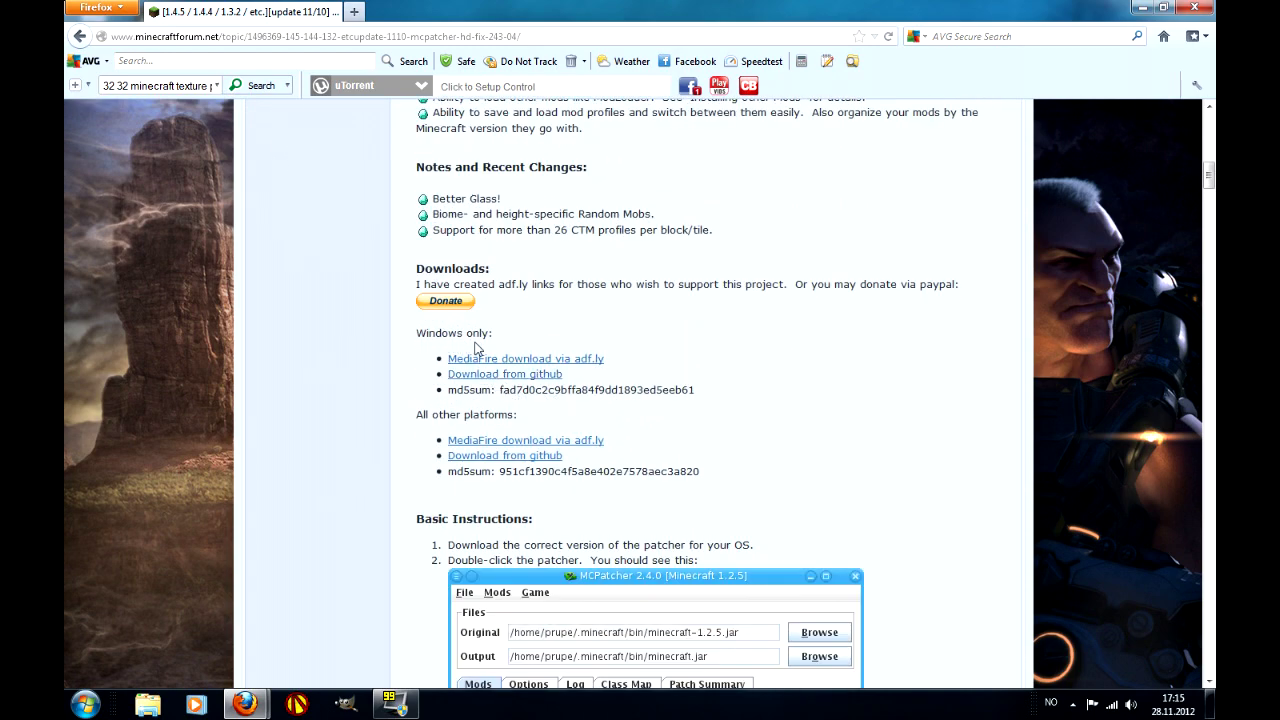
click(495, 362)
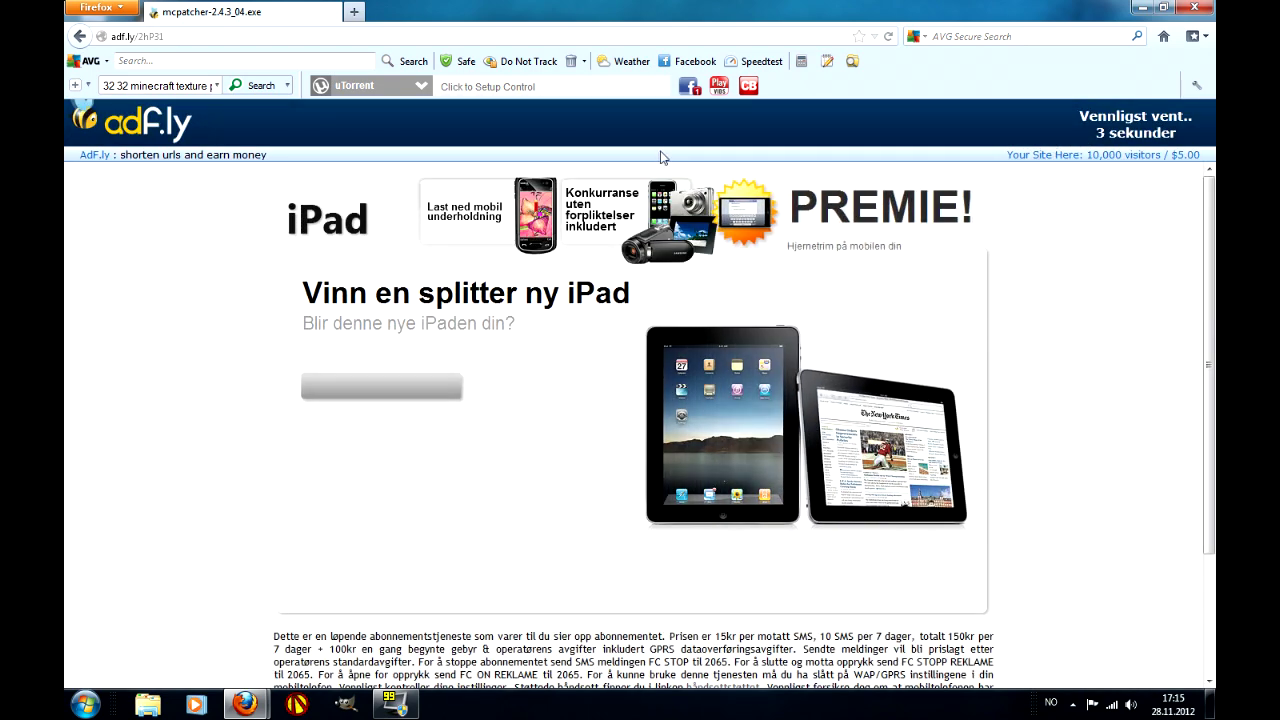
Skip the adf.ly ad and save mcpatcher-2.4.3_04.exe from MediaFire
click(1078, 133)
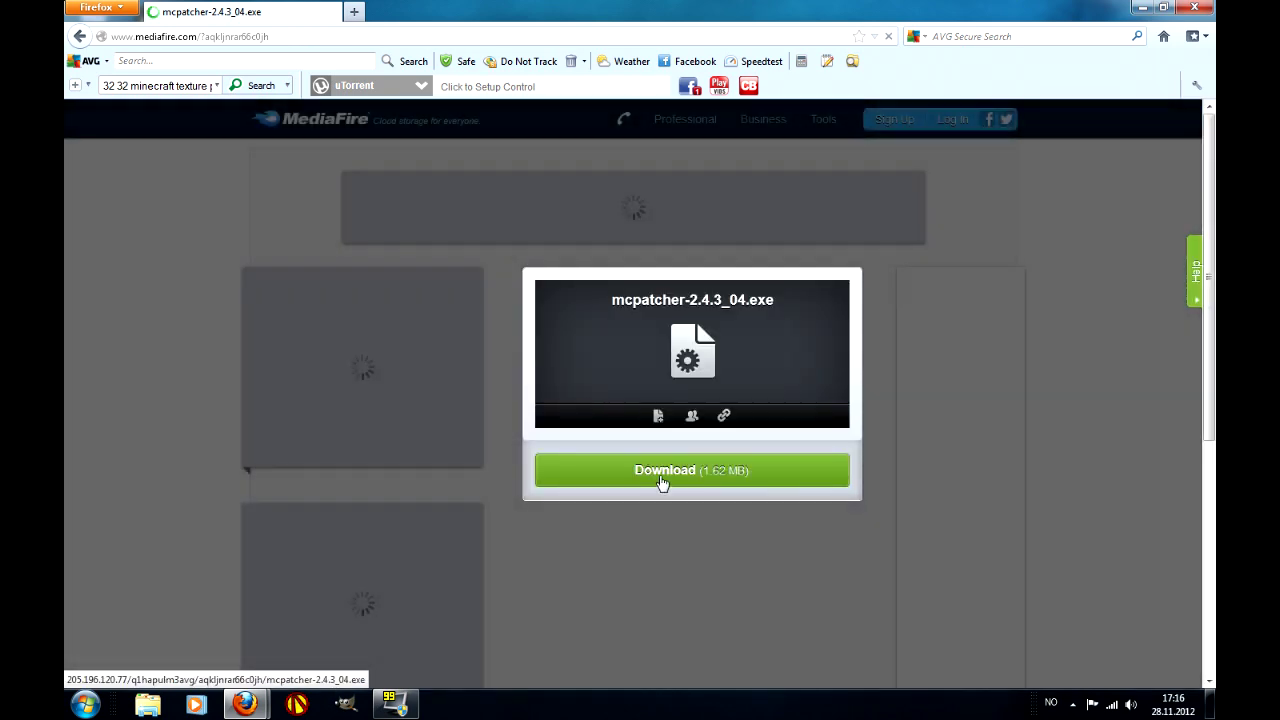
click(663, 480)
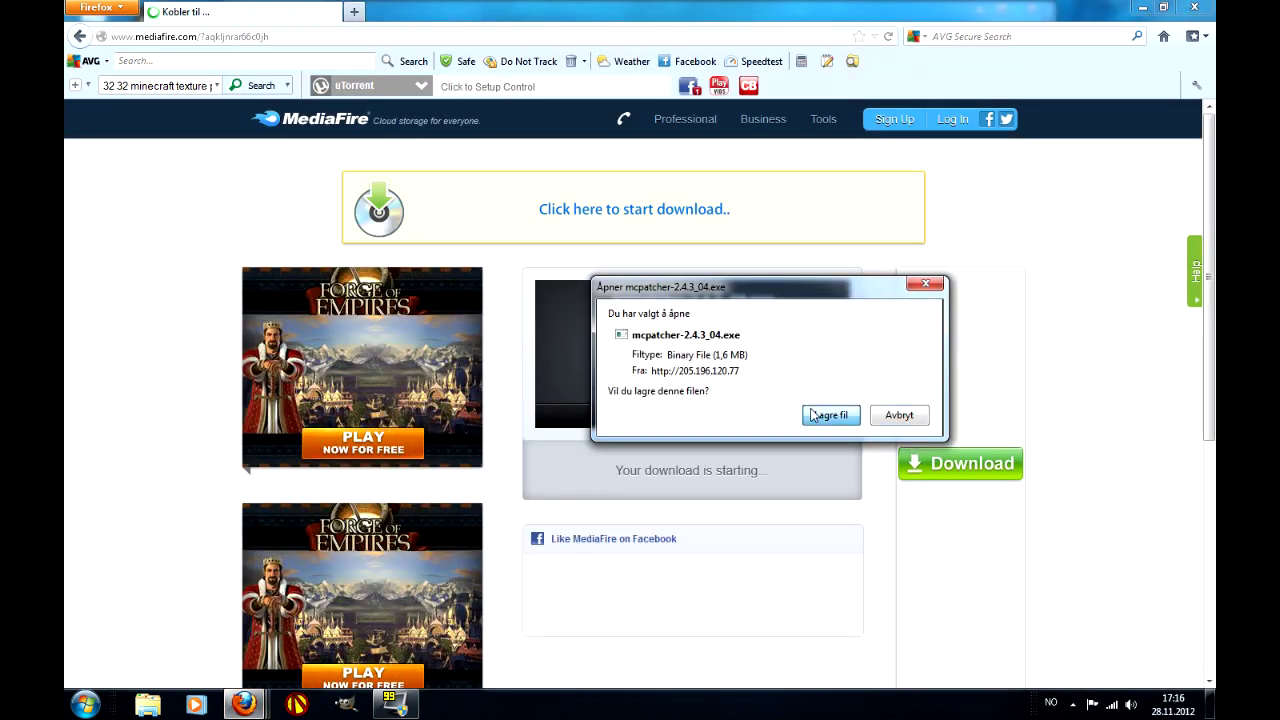
click(830, 415)
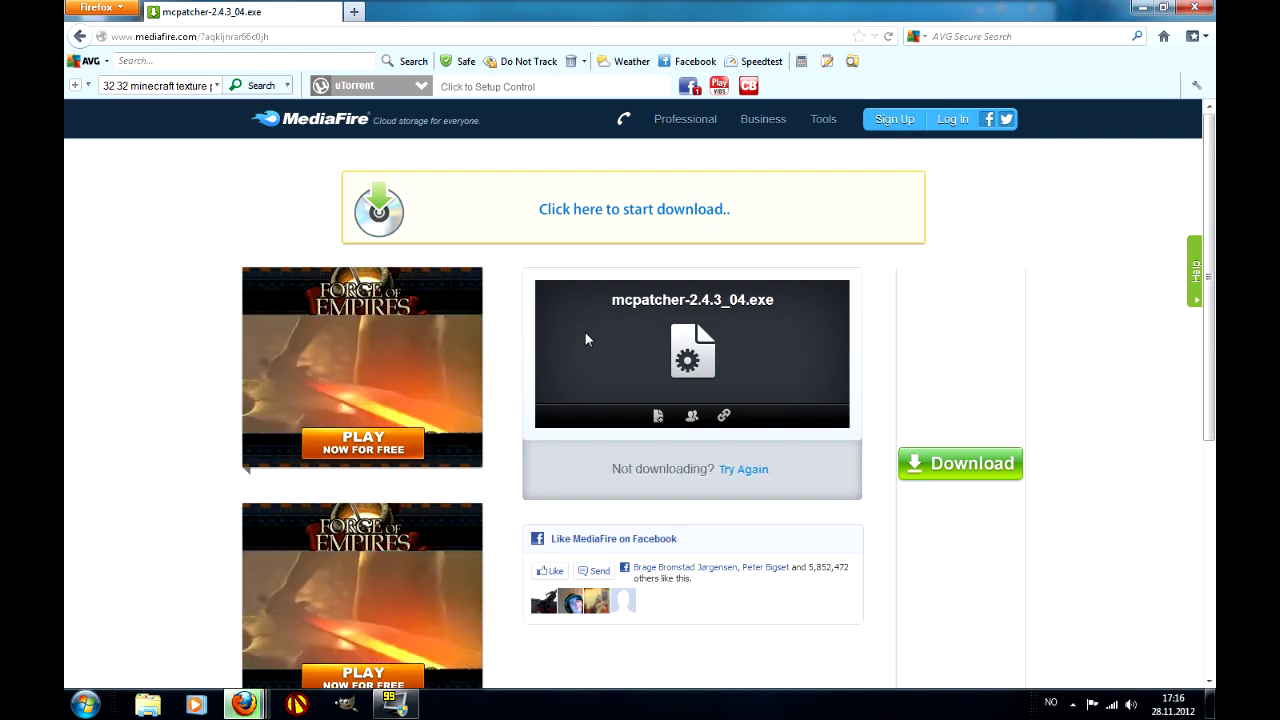
Close the Betsafe betting popup and minimize Firefox to show the desktop
click(1197, 7)
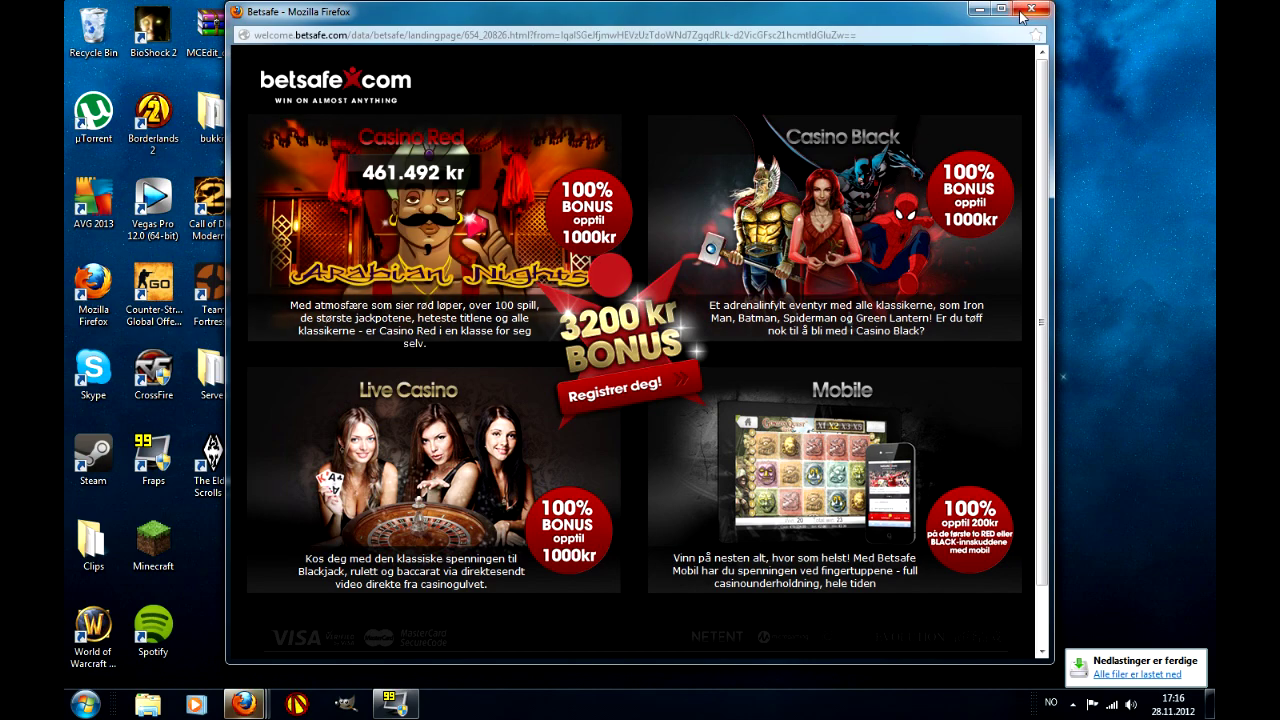
click(1030, 9)
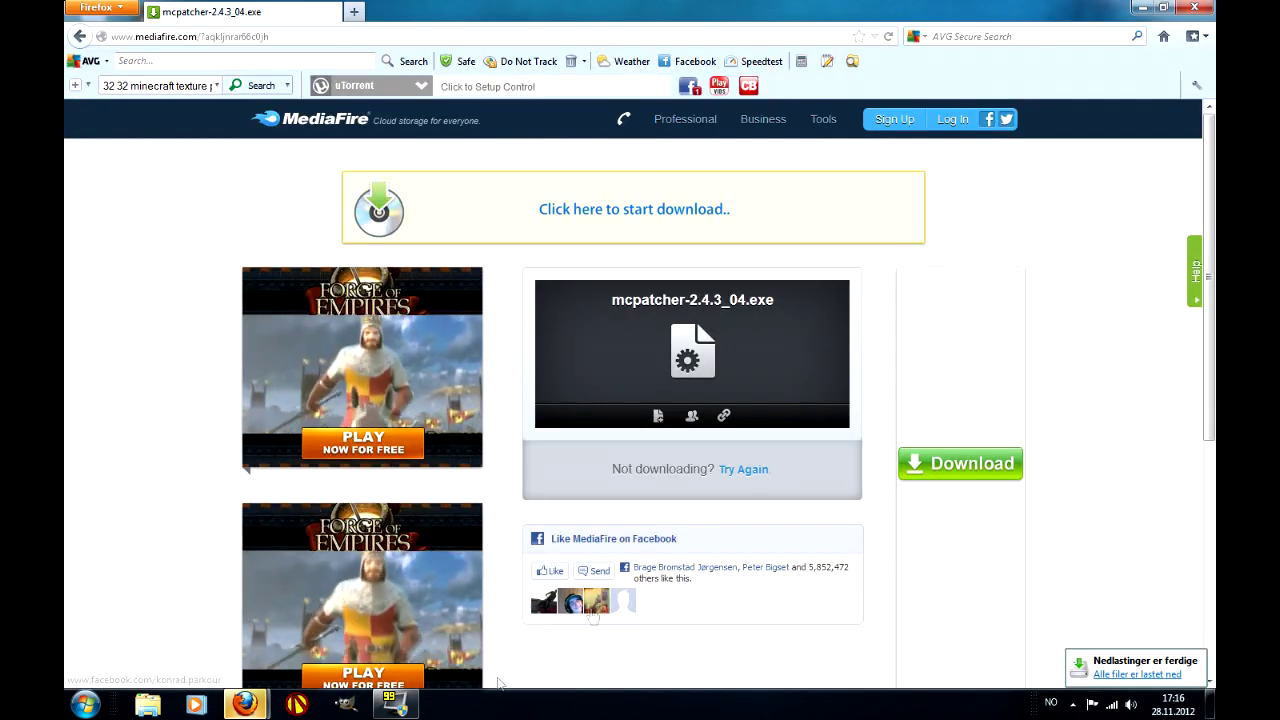
click(262, 705)
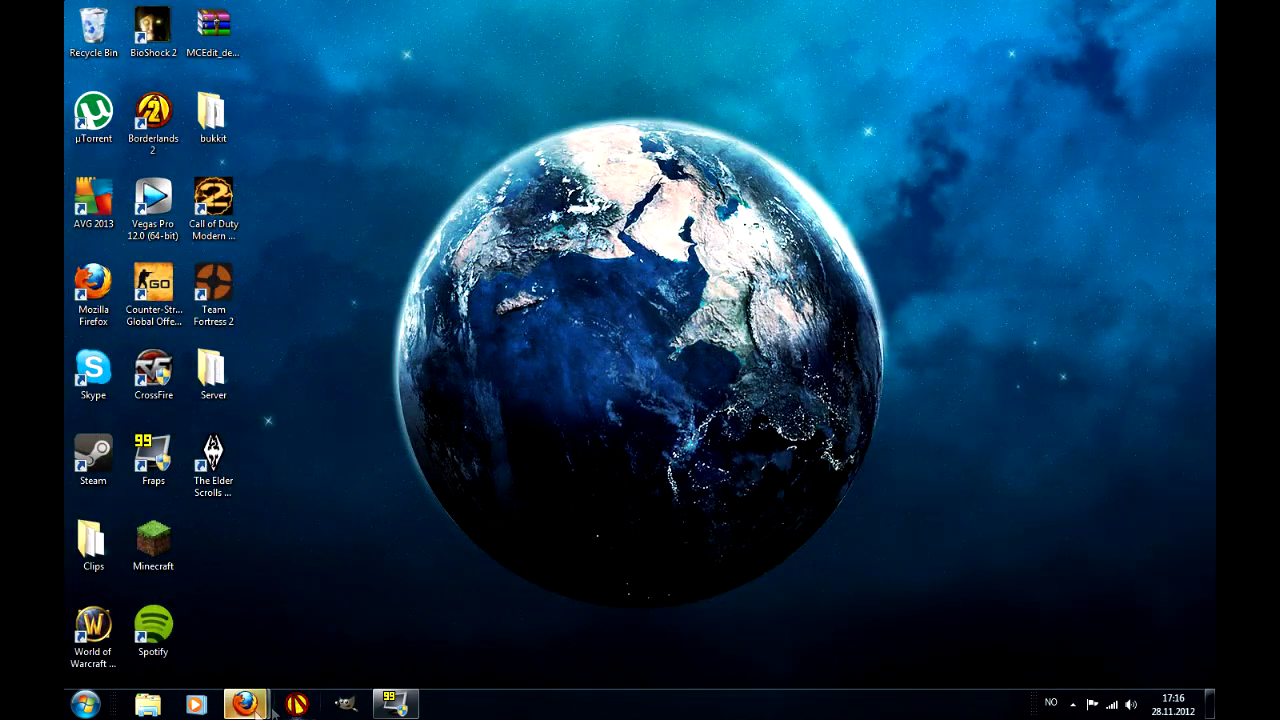
Drag mcpatcher-2.4.3_04.exe and faithful32pack.zip from Firefox Downloads onto the desktop, side by side
mouse_move(262, 705)
click(340, 610)
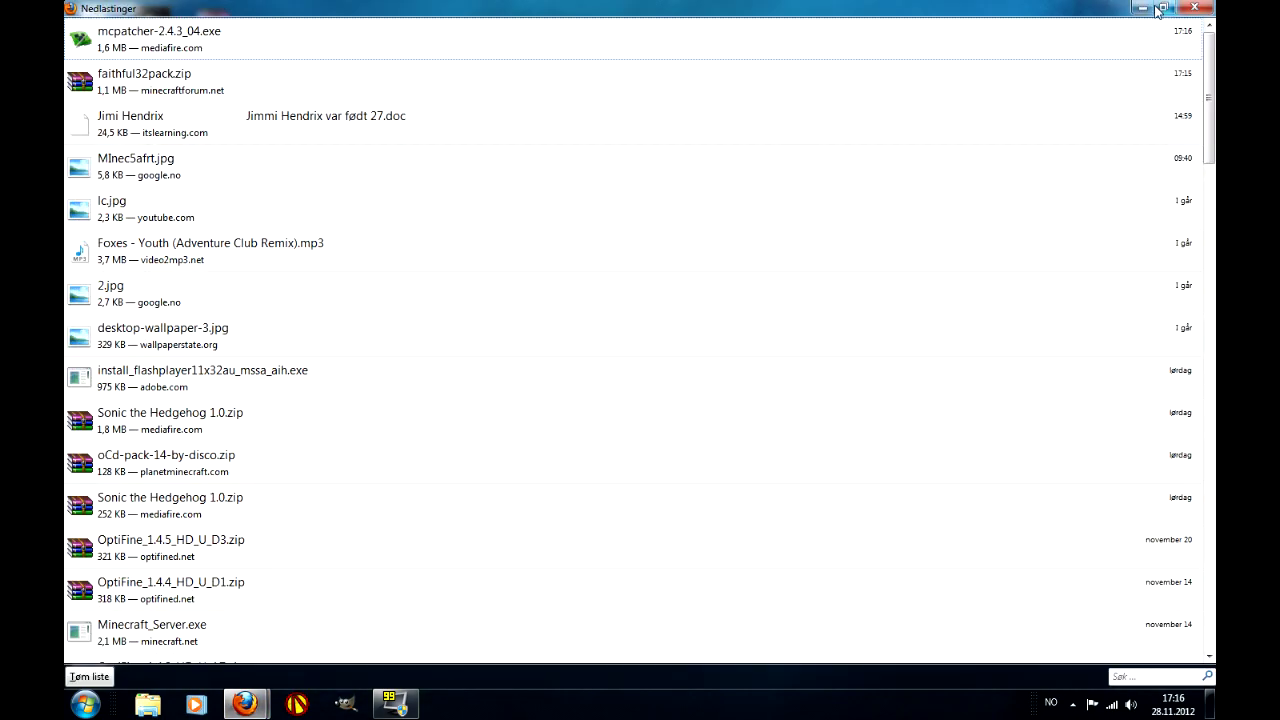
click(1162, 8)
mouse_move(926, 272)
mouse_down()
mouse_move(867, 125)
mouse_move(300, 436)
mouse_move(385, 420)
mouse_up()
drag(880, 207, 527, 392)
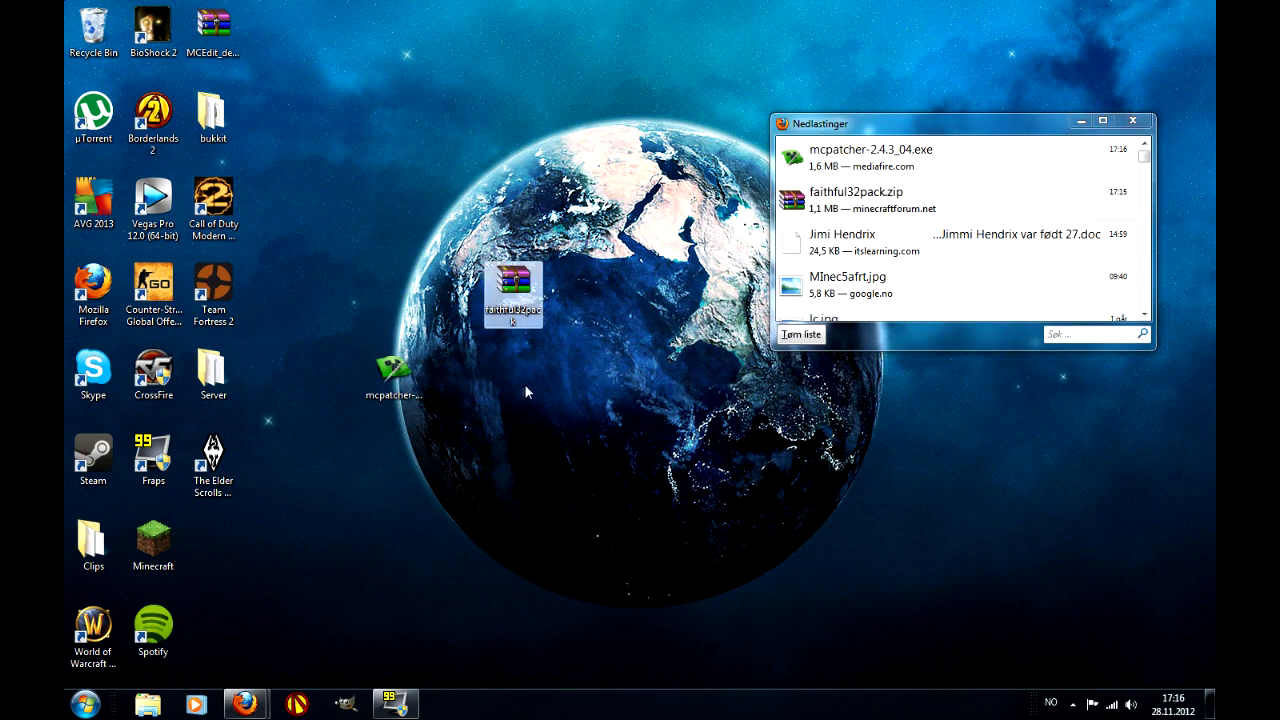
click(1081, 121)
mouse_move(513, 288)
mouse_down()
mouse_move(455, 388)
mouse_move(397, 382)
mouse_up()
Run mcpatcher-2.4.3_04.exe past the security warning, close the MediaFire window, and untick Random Mobs
double_click(397, 382)
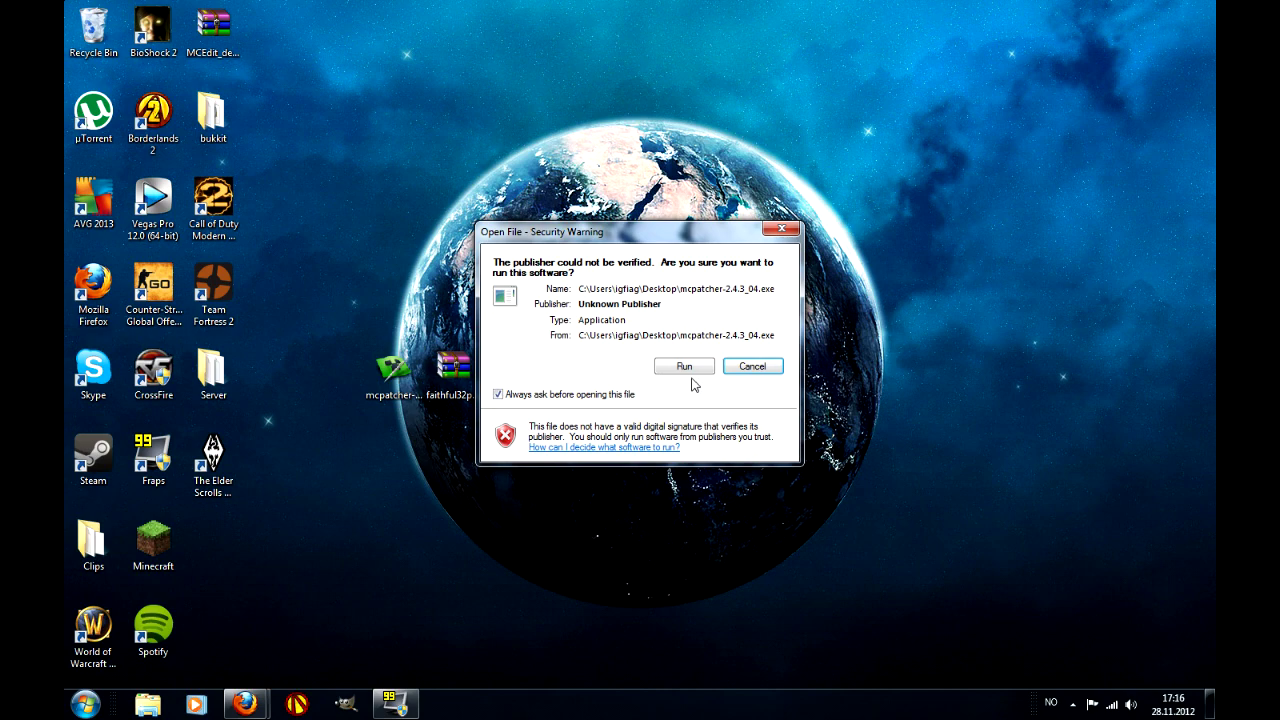
click(686, 367)
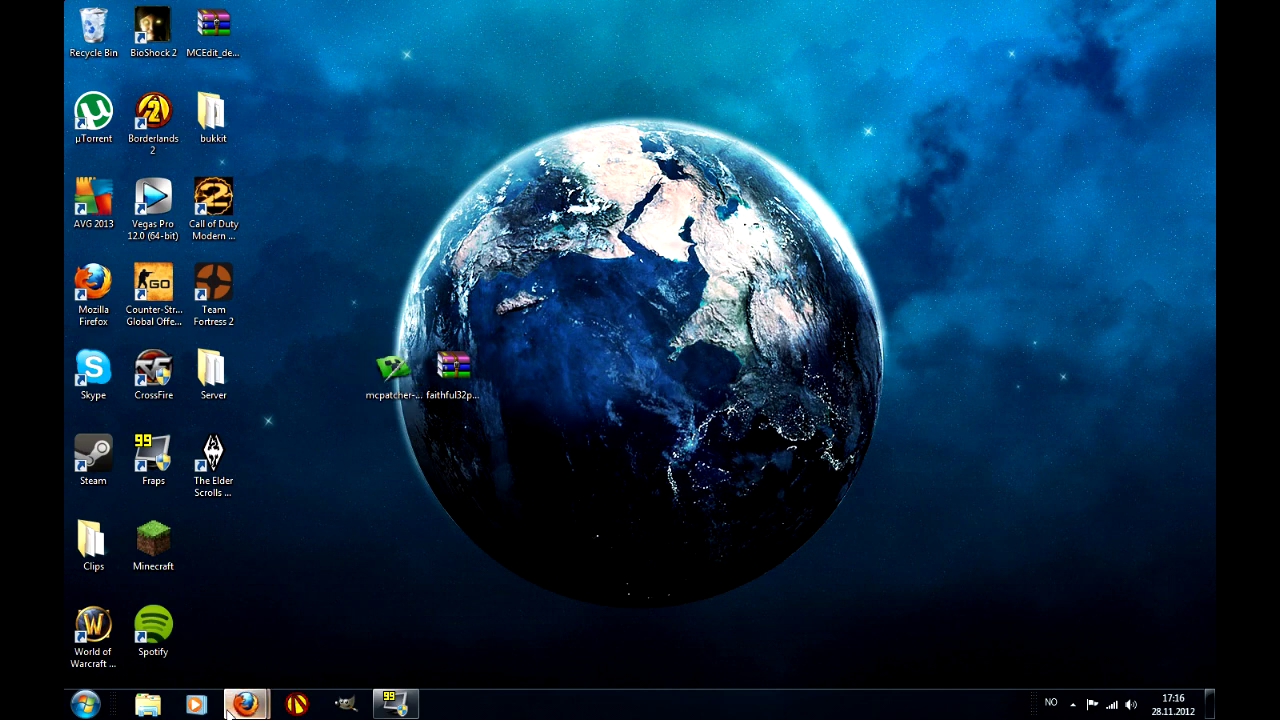
mouse_move(245, 704)
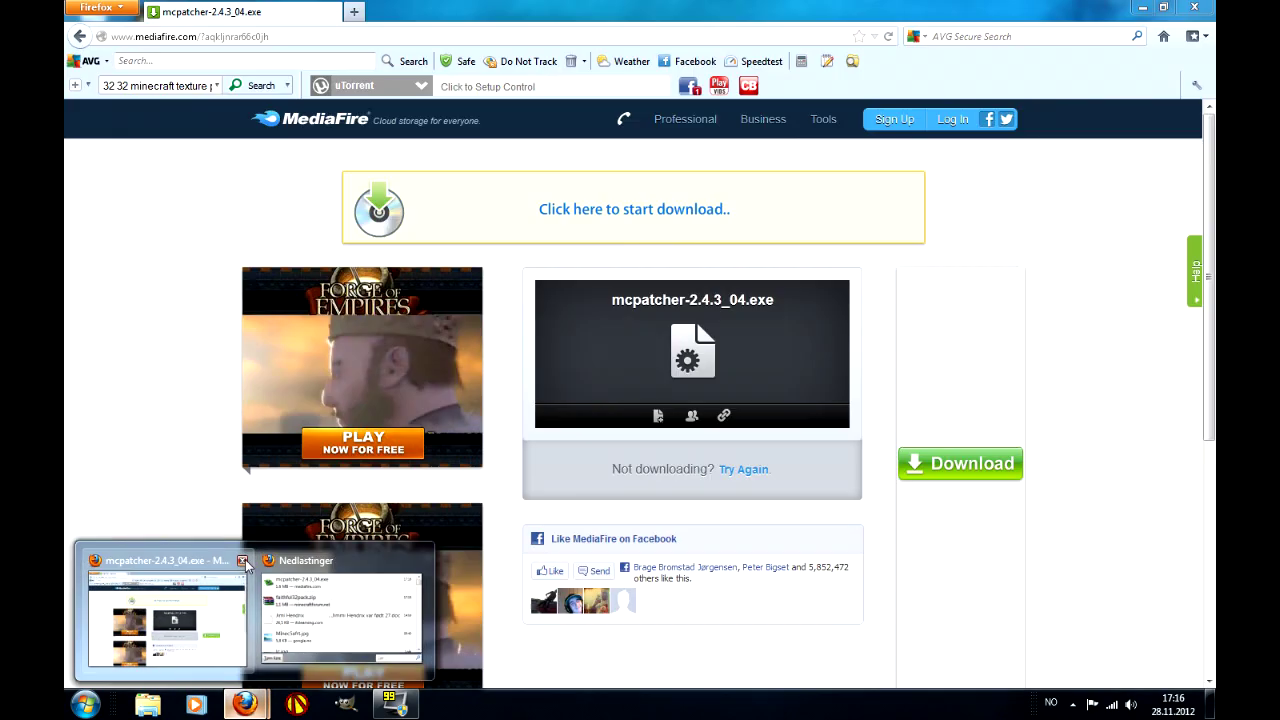
click(242, 560)
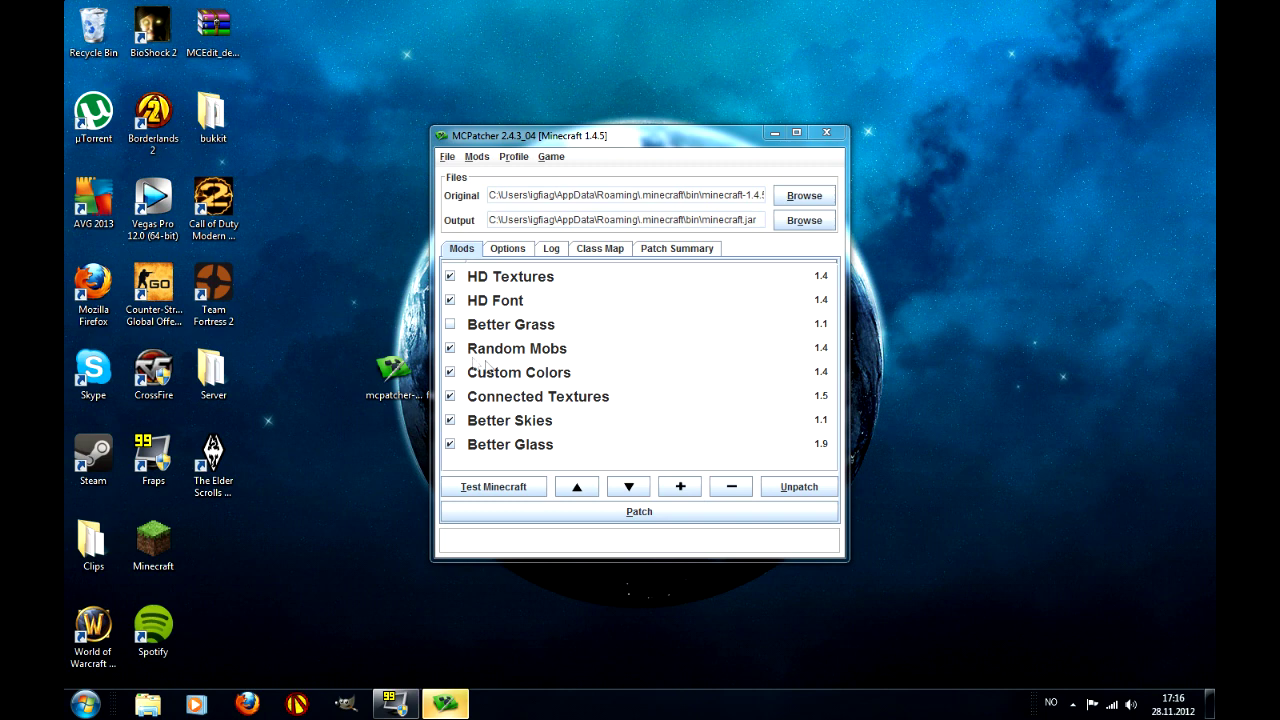
click(453, 348)
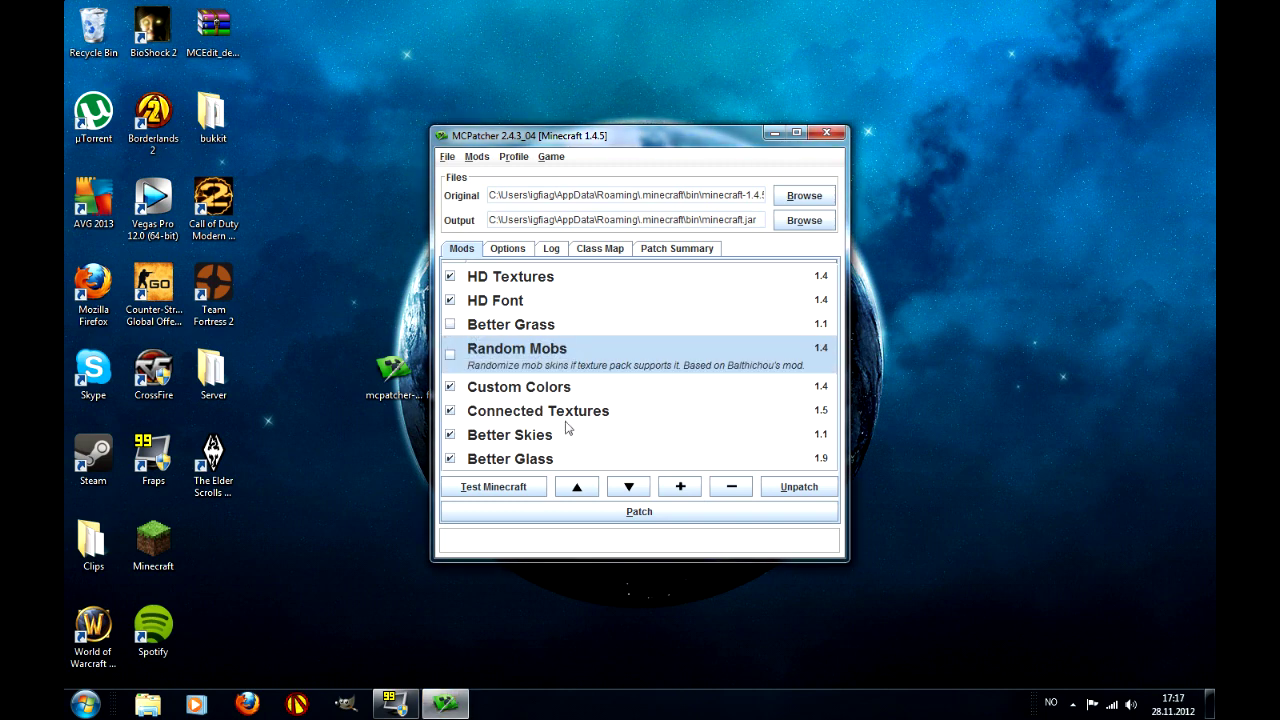
Untick Connected Textures, patch minecraft.jar with the remaining mods, and close MCPatcher
click(449, 413)
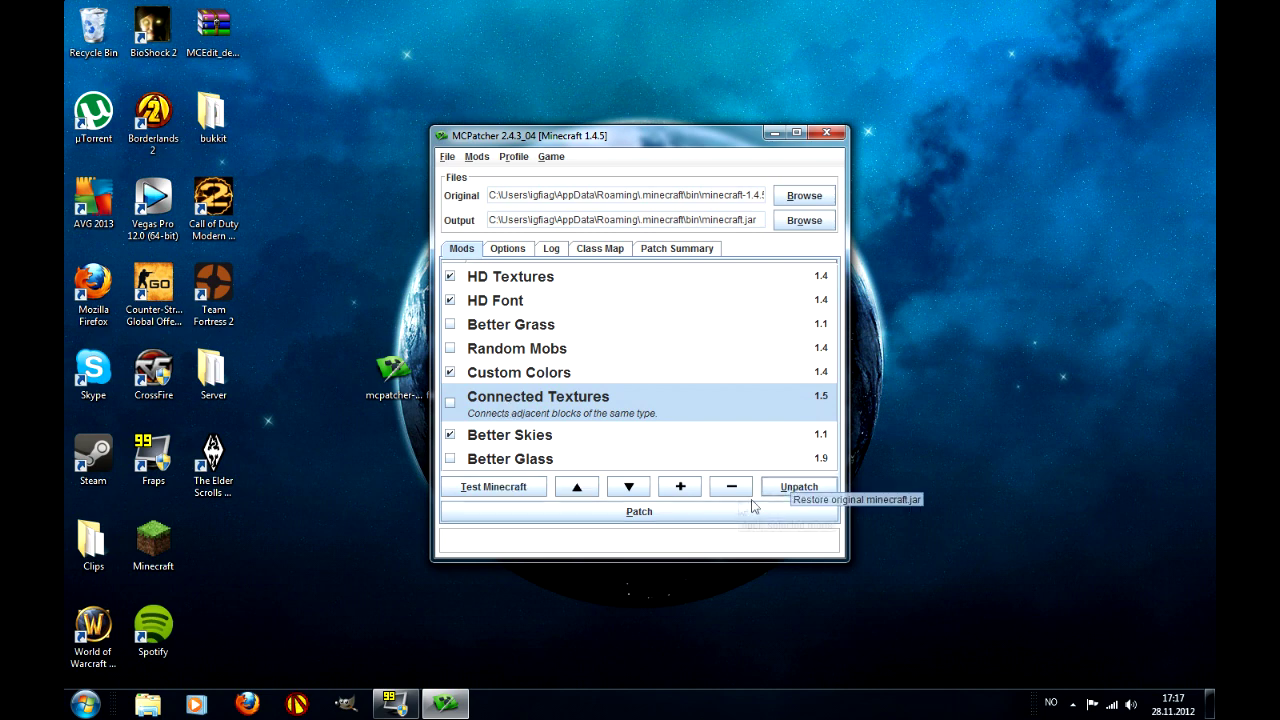
click(697, 516)
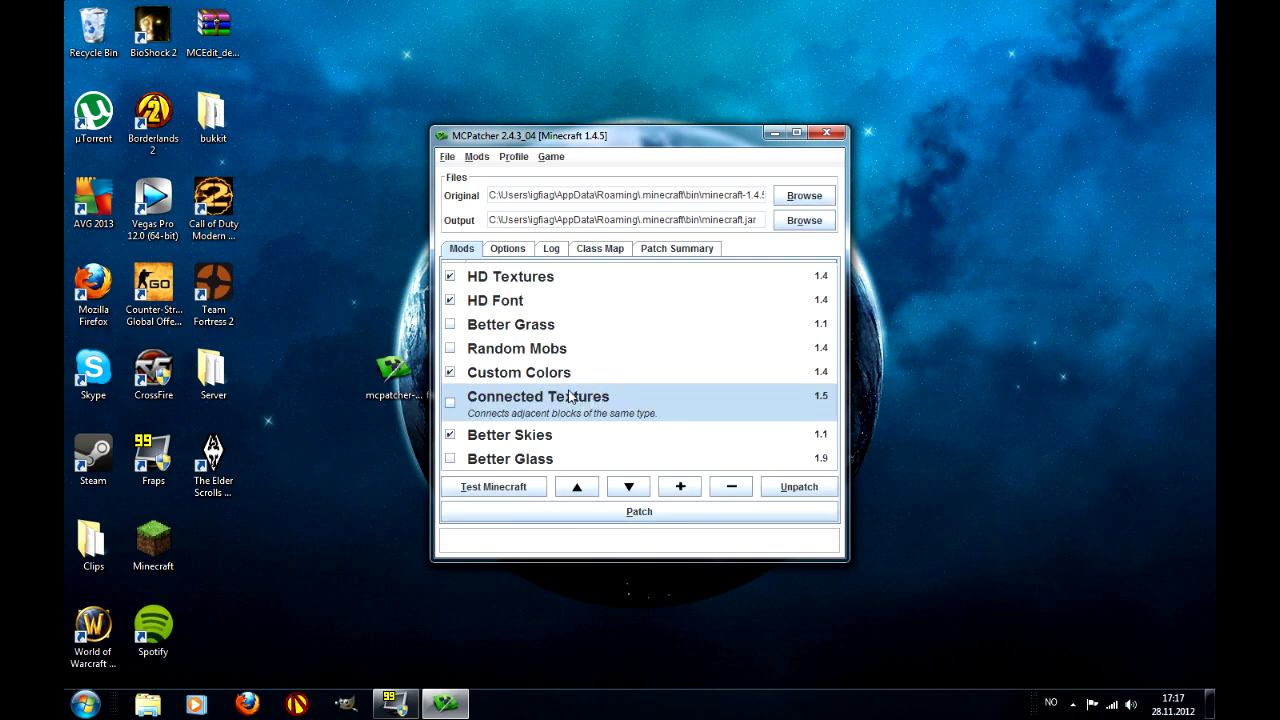
click(826, 133)
Launch Minecraft 1.4.5 from the desktop and open its texturepacks folder via Texture Packs
double_click(153, 543)
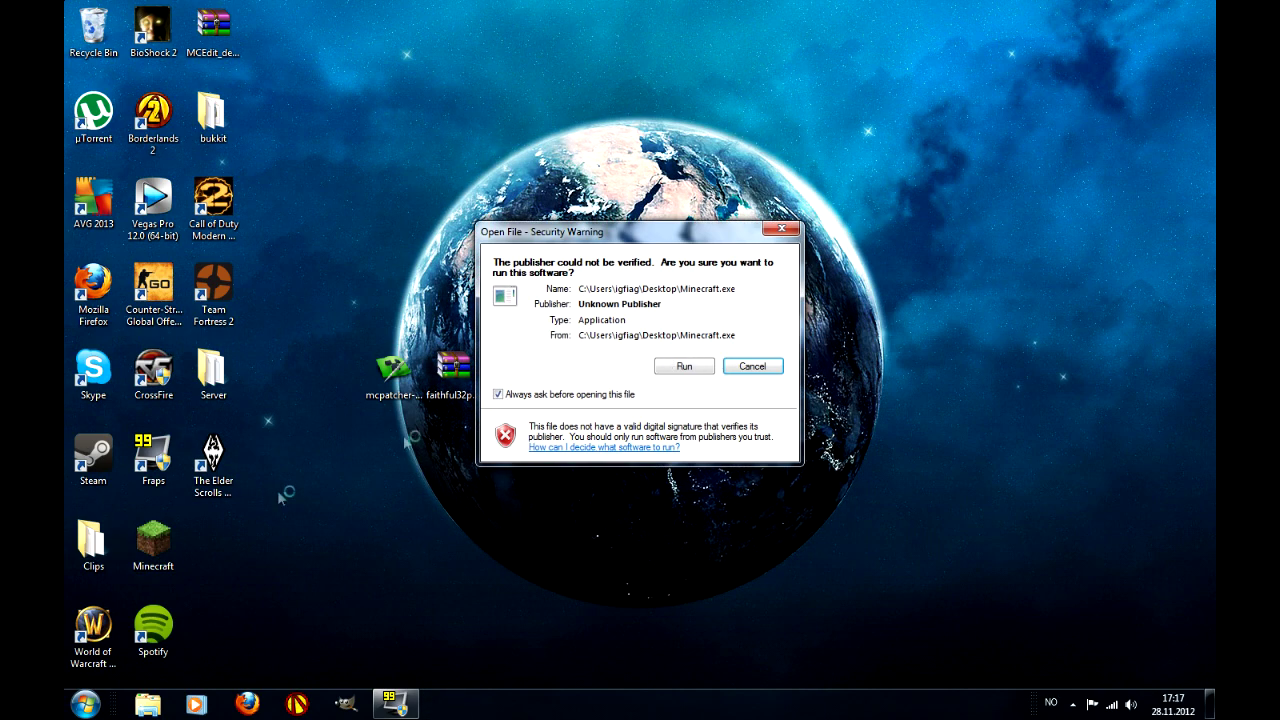
click(686, 366)
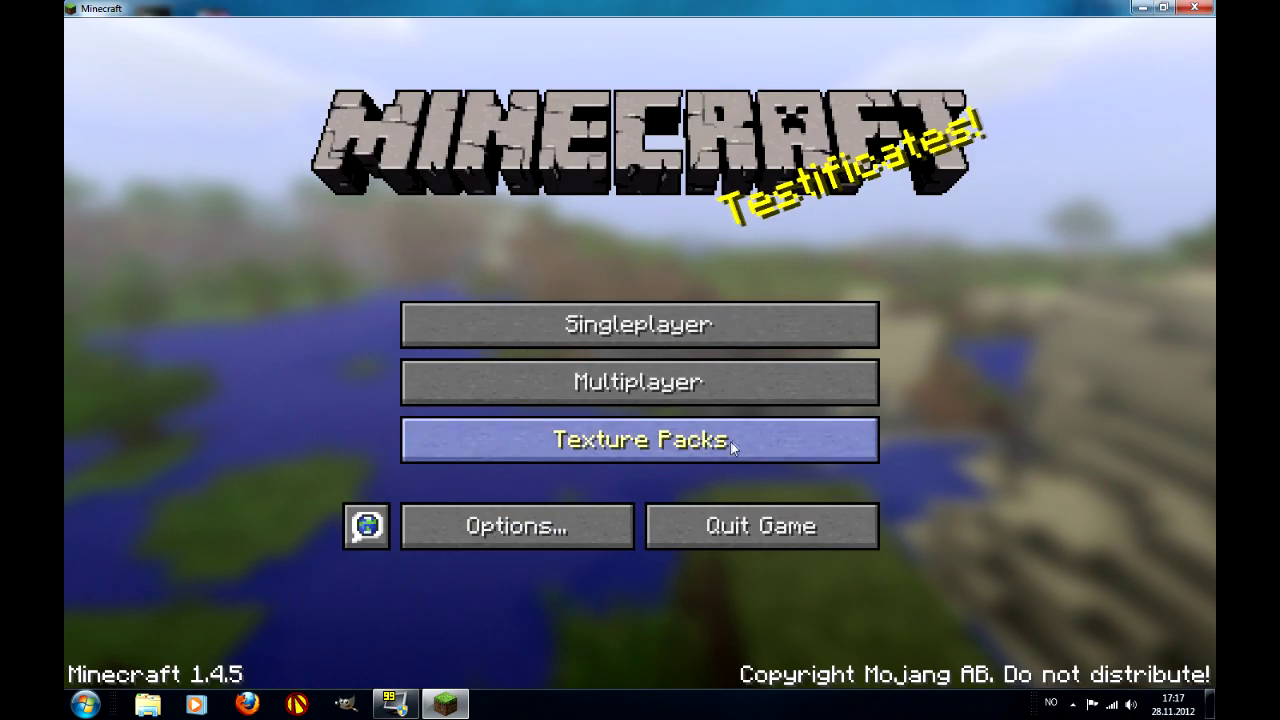
click(722, 443)
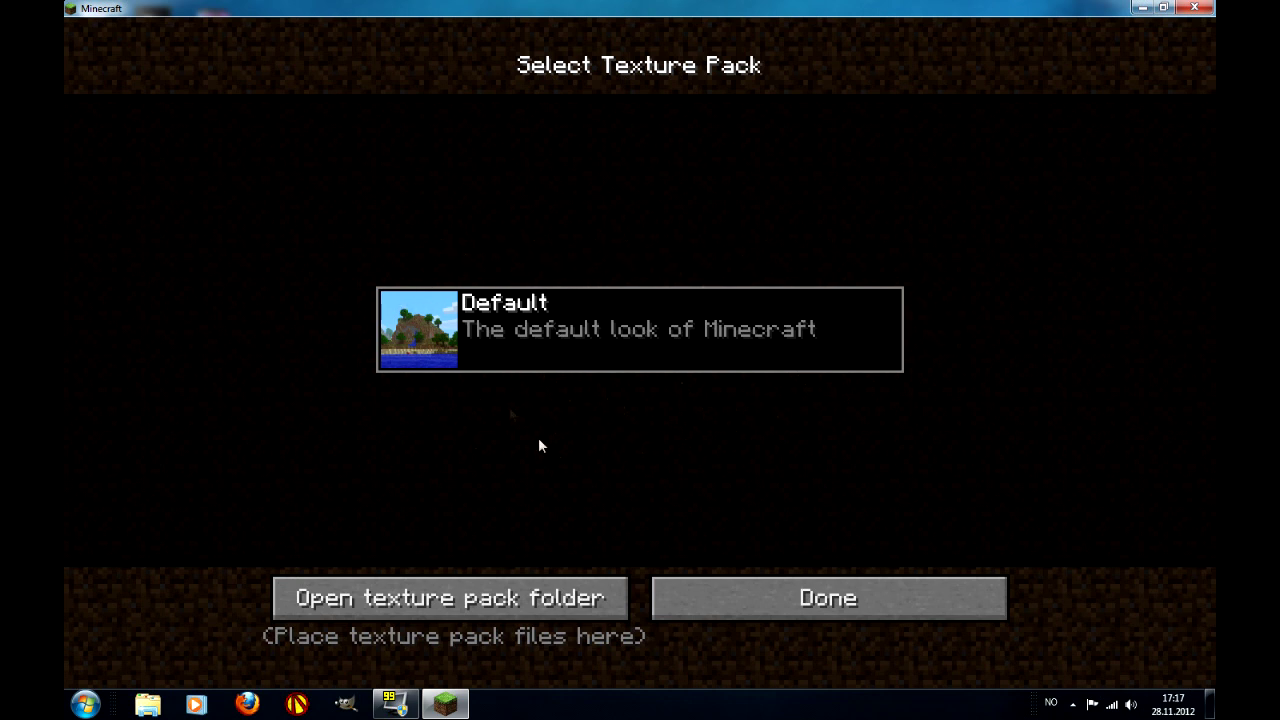
click(380, 606)
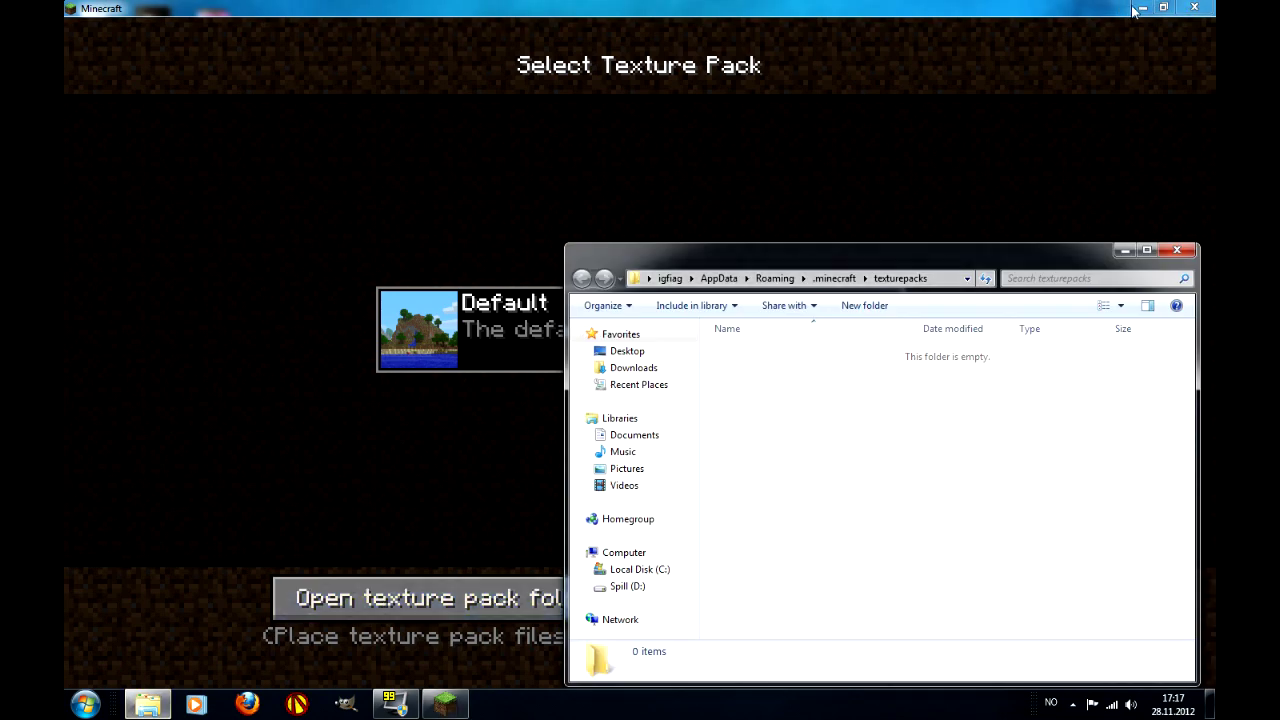
Drag faithful32pack.zip from the desktop into the texturepacks folder, close it, and restore Minecraft
click(1142, 8)
drag(859, 258, 847, 196)
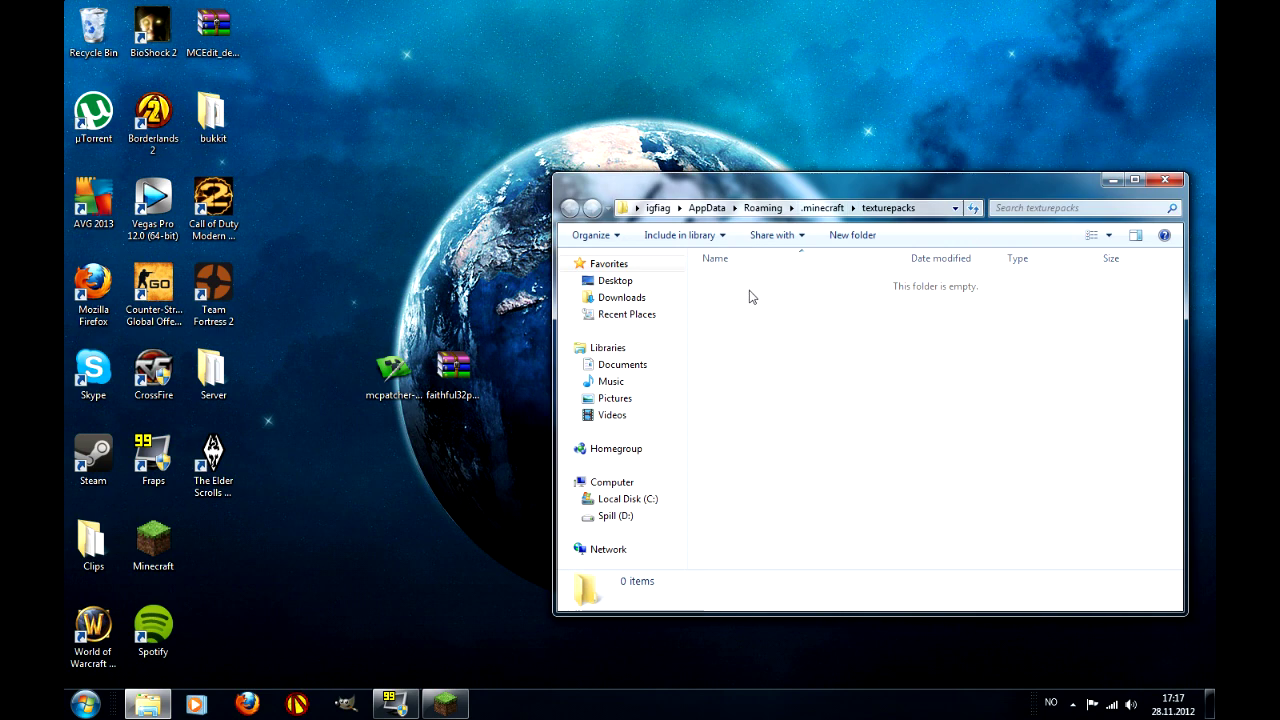
drag(713, 189, 695, 135)
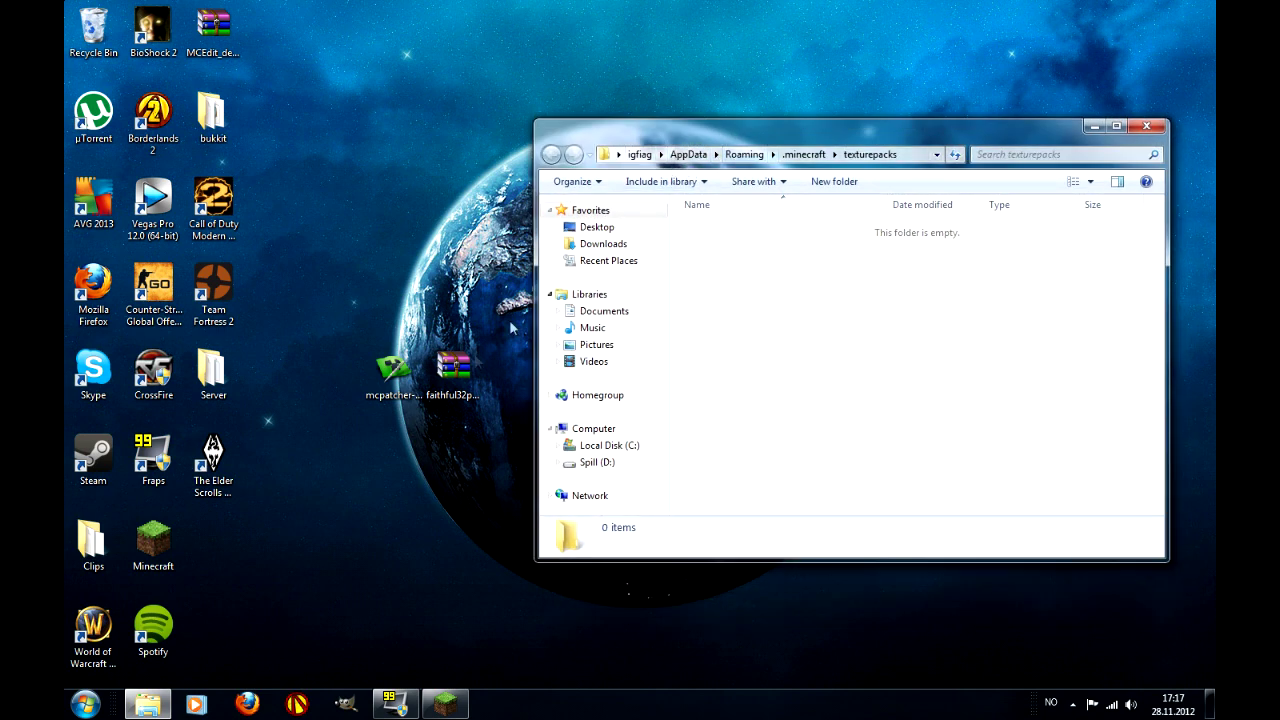
mouse_move(466, 378)
mouse_down()
mouse_move(727, 296)
mouse_move(692, 143)
mouse_move(646, 157)
mouse_move(822, 163)
mouse_move(815, 272)
mouse_move(752, 280)
mouse_move(699, 245)
mouse_up()
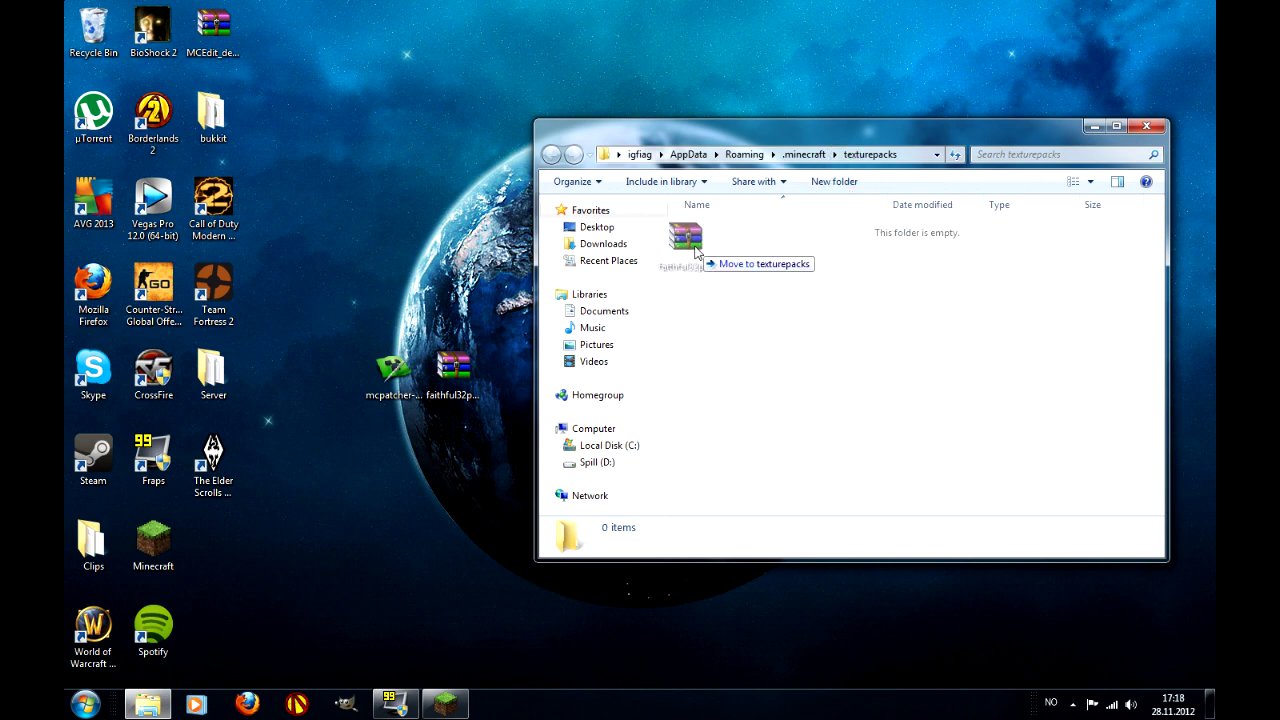
mouse_move(697, 252)
mouse_down()
mouse_move(713, 258)
mouse_move(704, 267)
mouse_up()
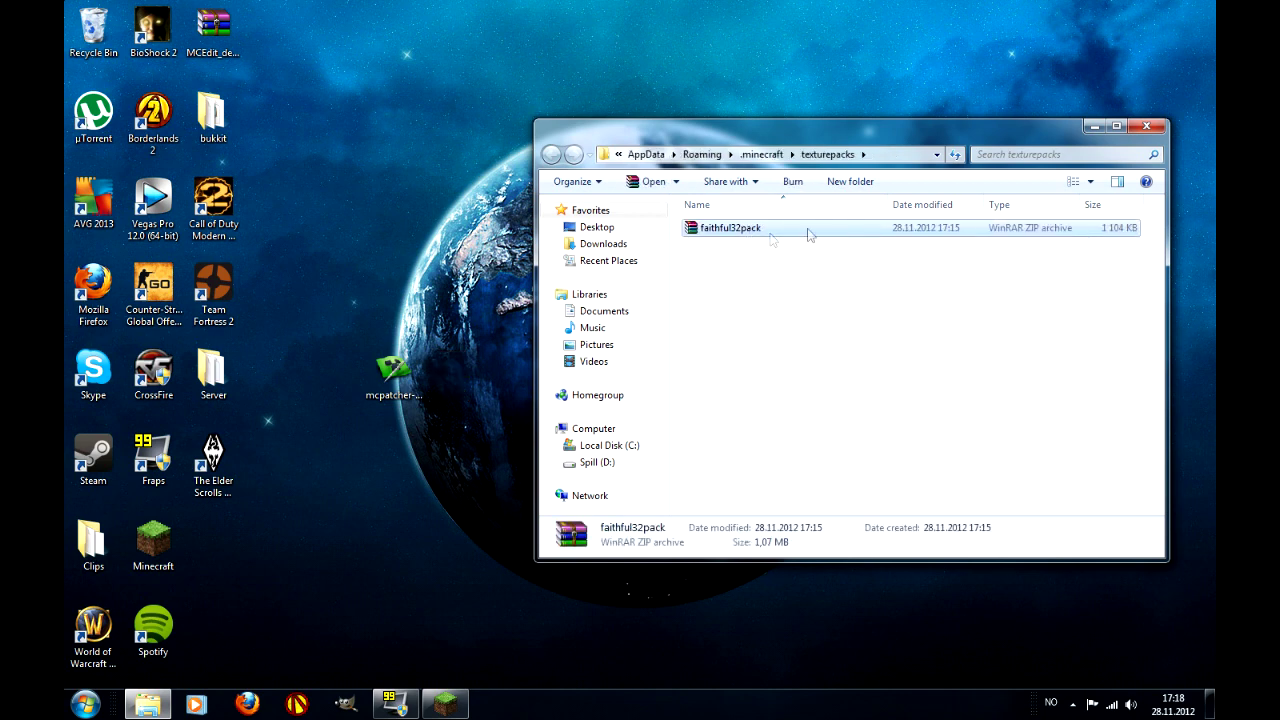
click(1036, 290)
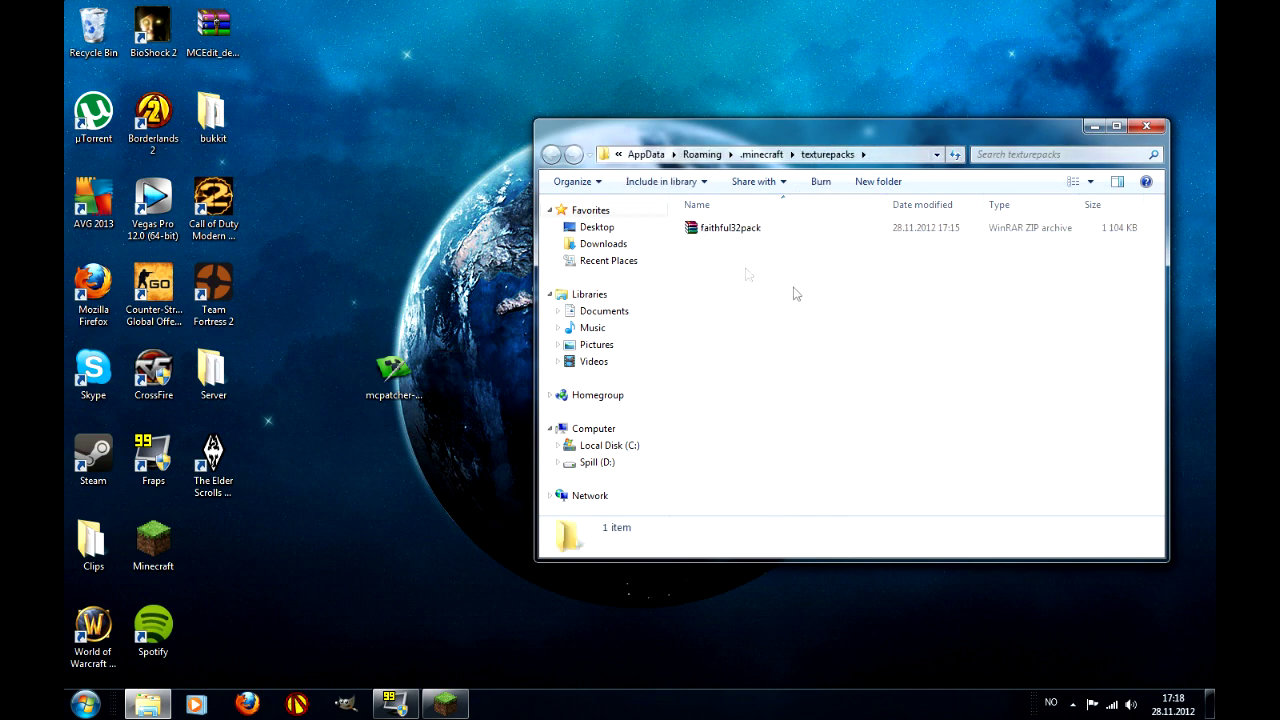
click(1147, 127)
click(447, 705)
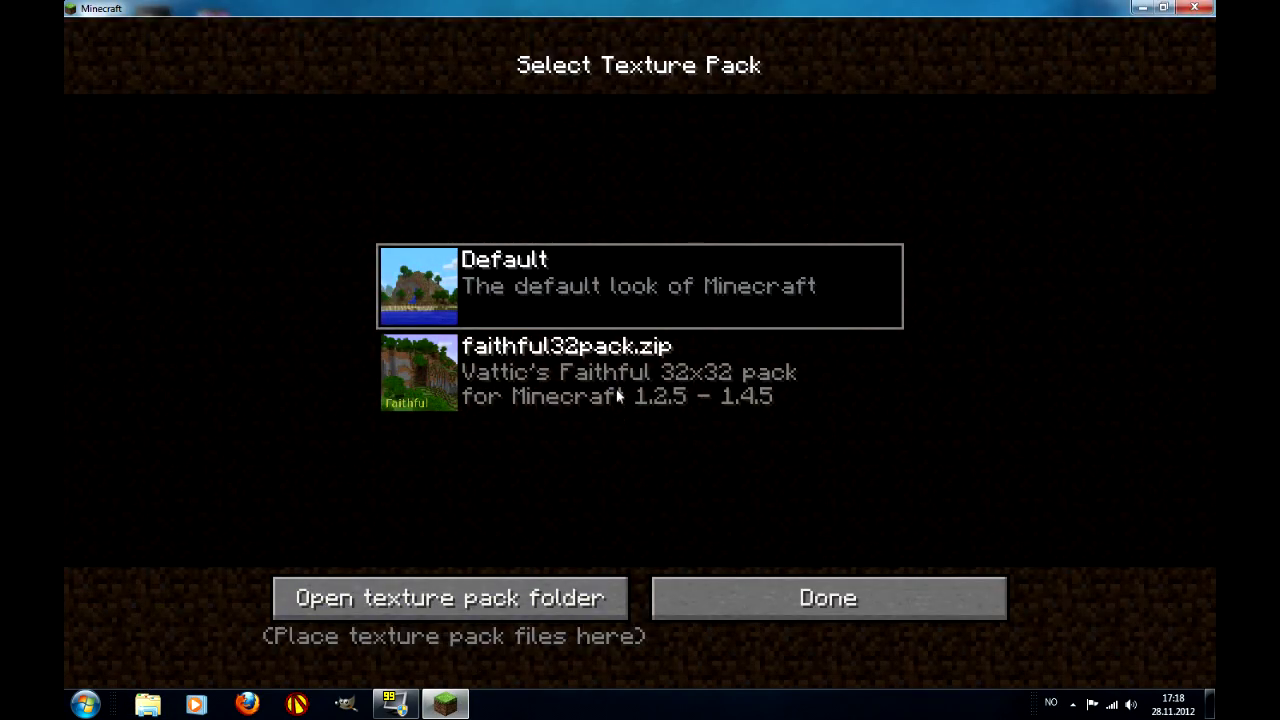
Select faithful32pack.zip as the texture pack and create a new singleplayer world
click(574, 395)
click(758, 591)
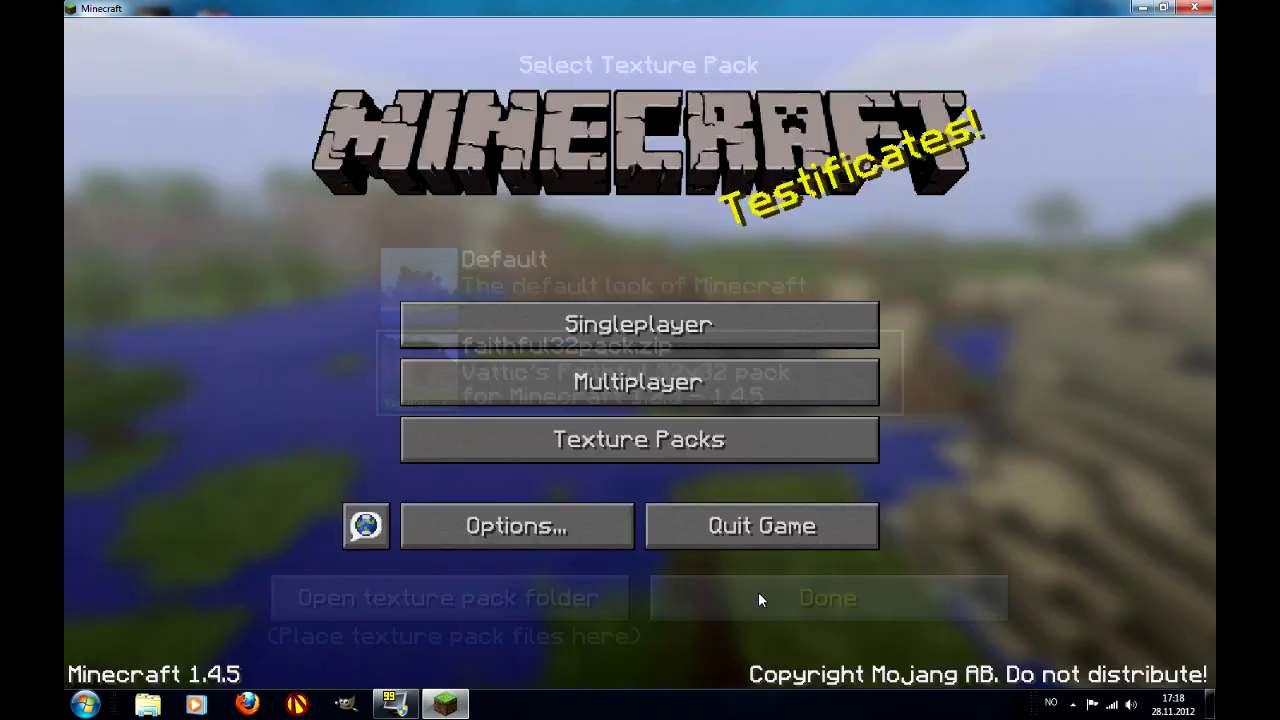
click(609, 332)
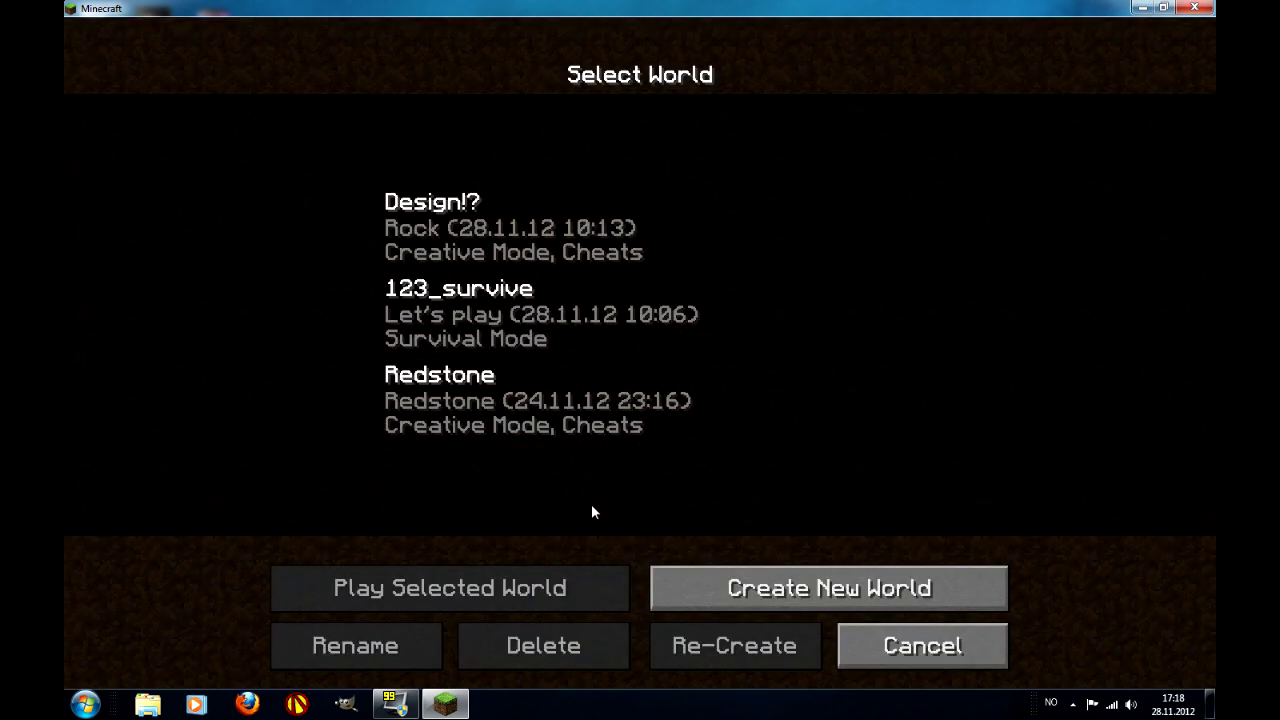
click(725, 592)
click(497, 640)
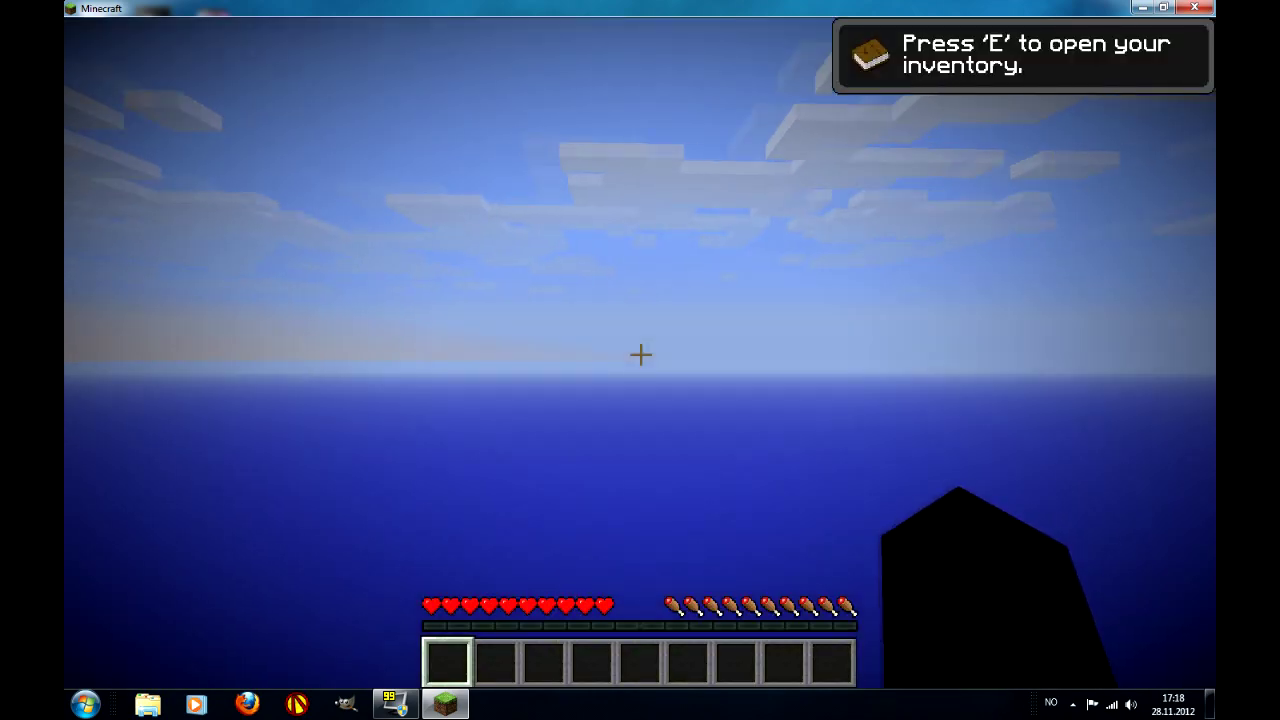
Walk toward the trees and break a leaf block to see the Faithful textures
key(w)
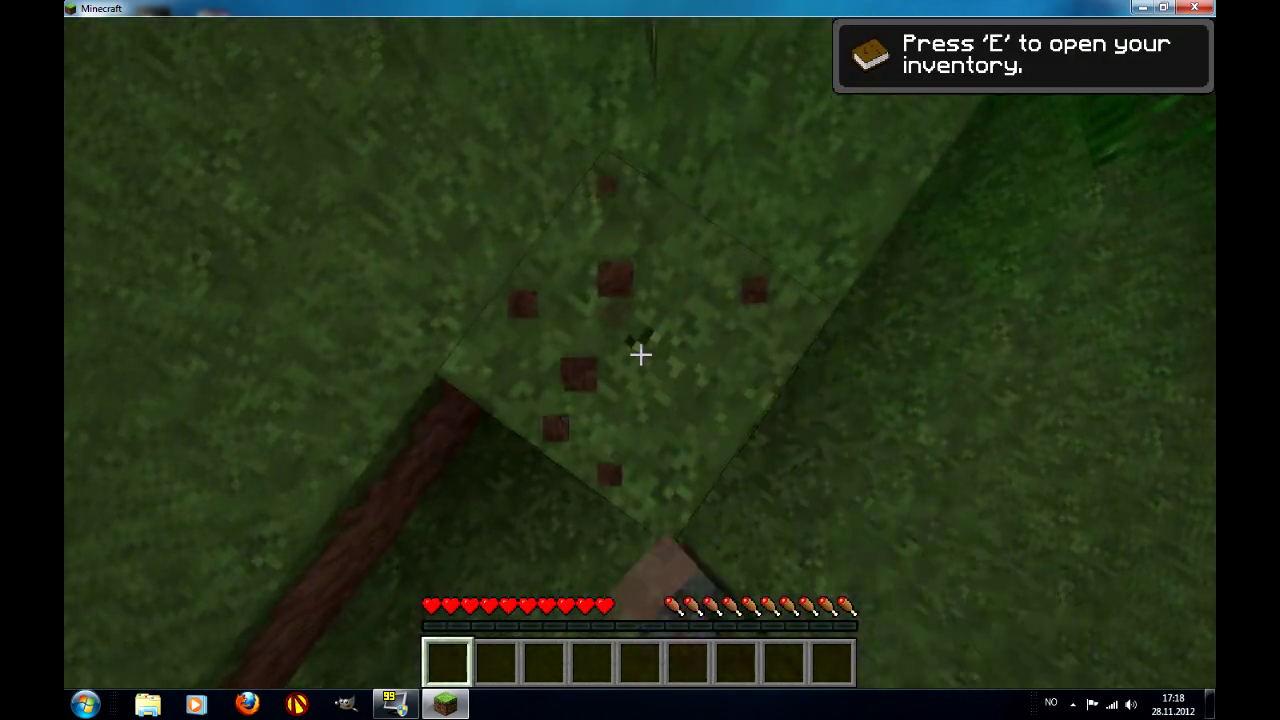
click(640, 354)
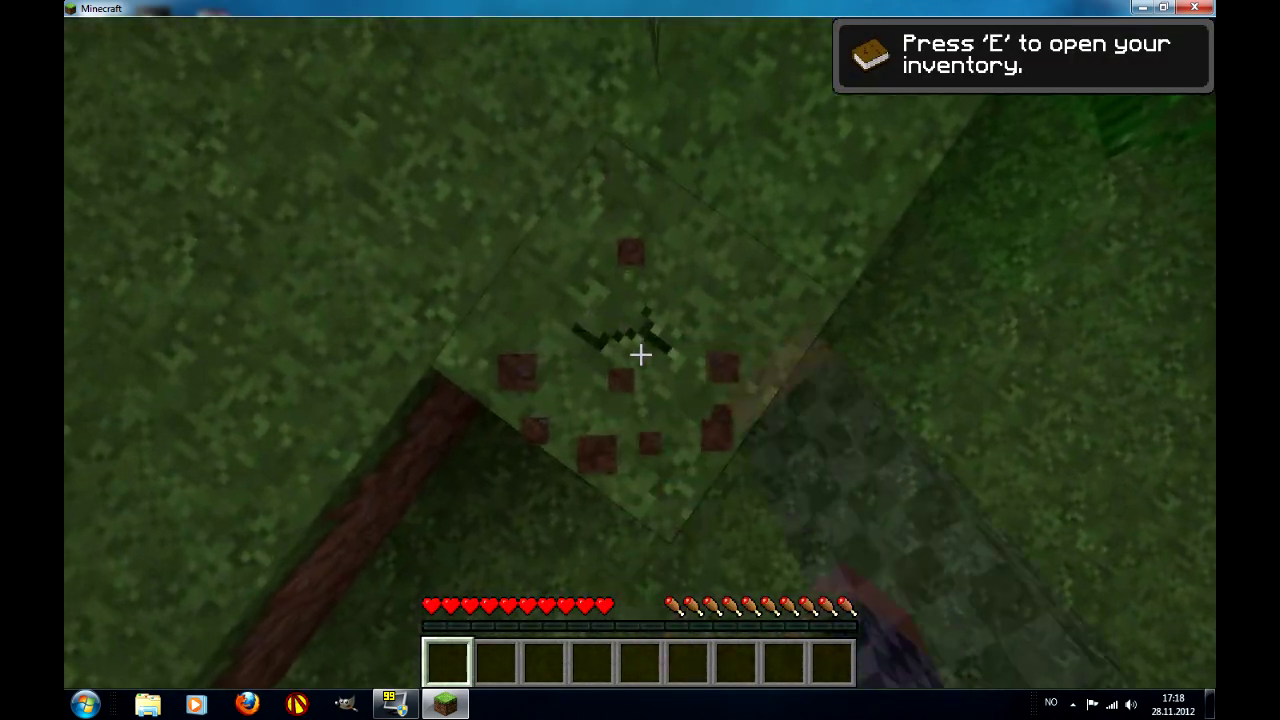
drag(640, 354, 640, 354)
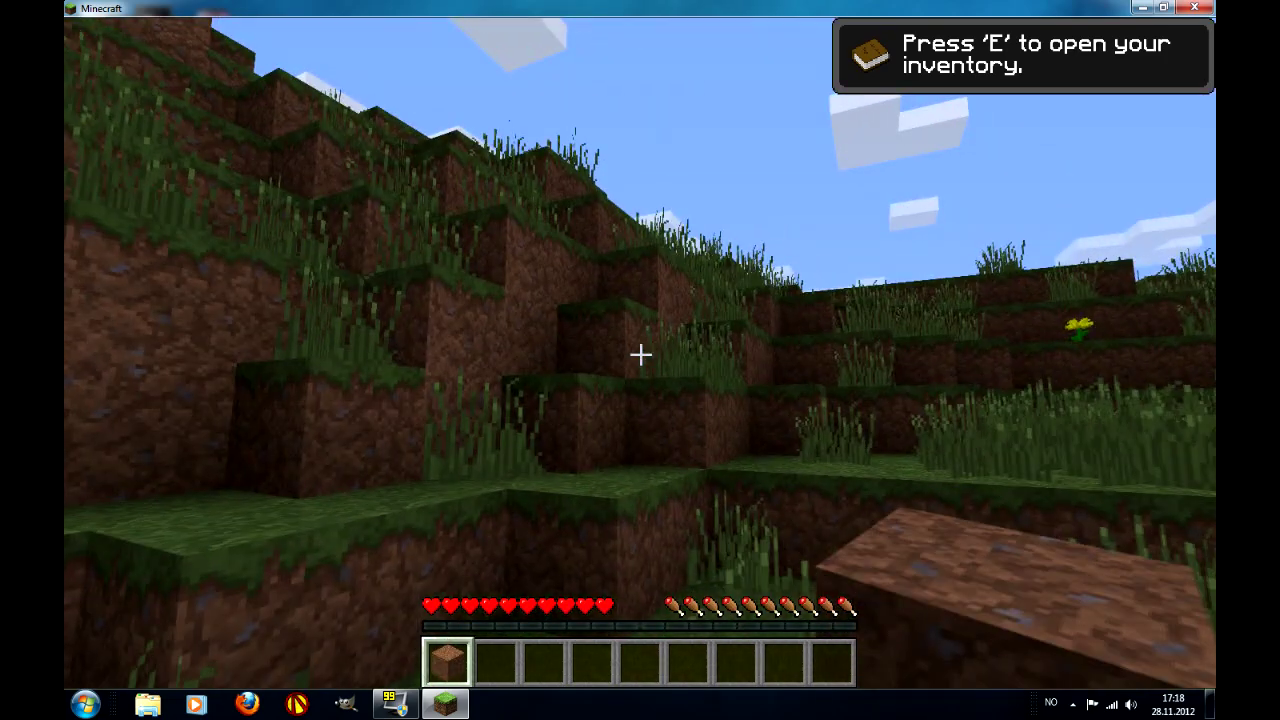
Set Sound to 34% and Music to 6% in Options, then resume walking in the world
key(Escape)
click(578, 393)
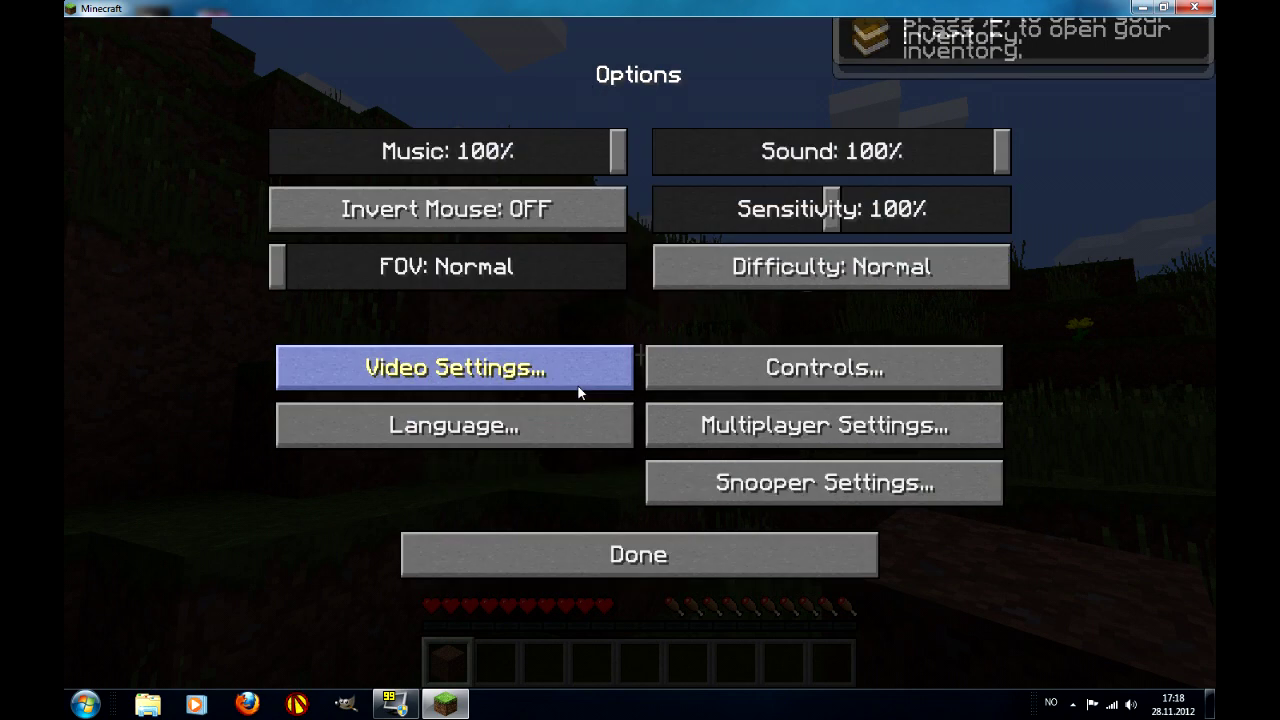
drag(797, 170, 776, 170)
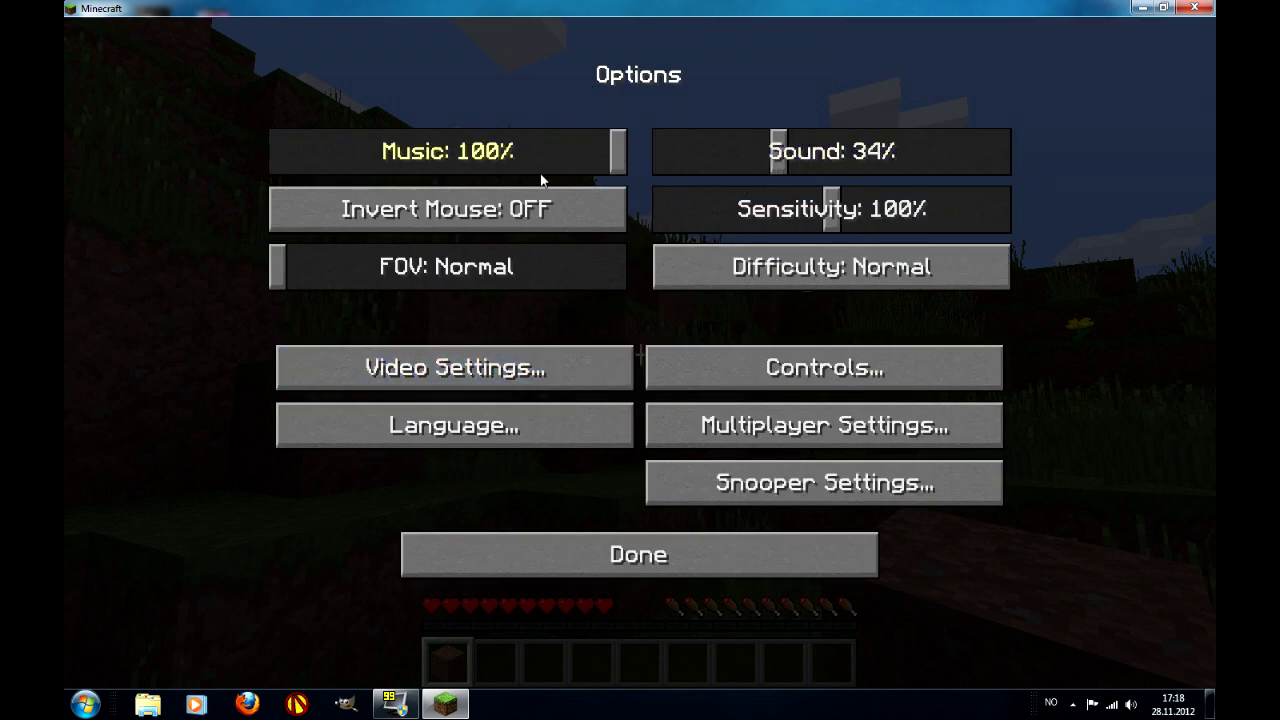
mouse_move(430, 186)
mouse_down()
mouse_move(423, 205)
mouse_move(322, 184)
mouse_move(300, 205)
mouse_move(328, 212)
mouse_up()
click(618, 560)
click(600, 228)
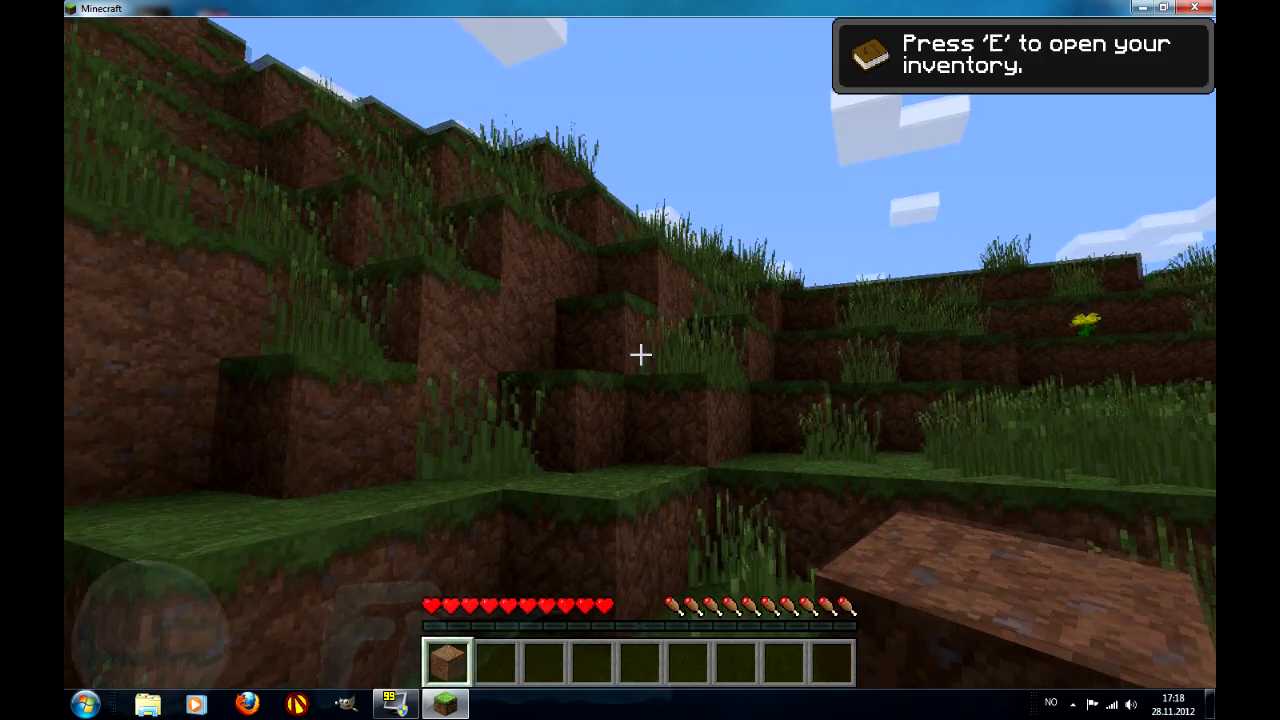
key(w)
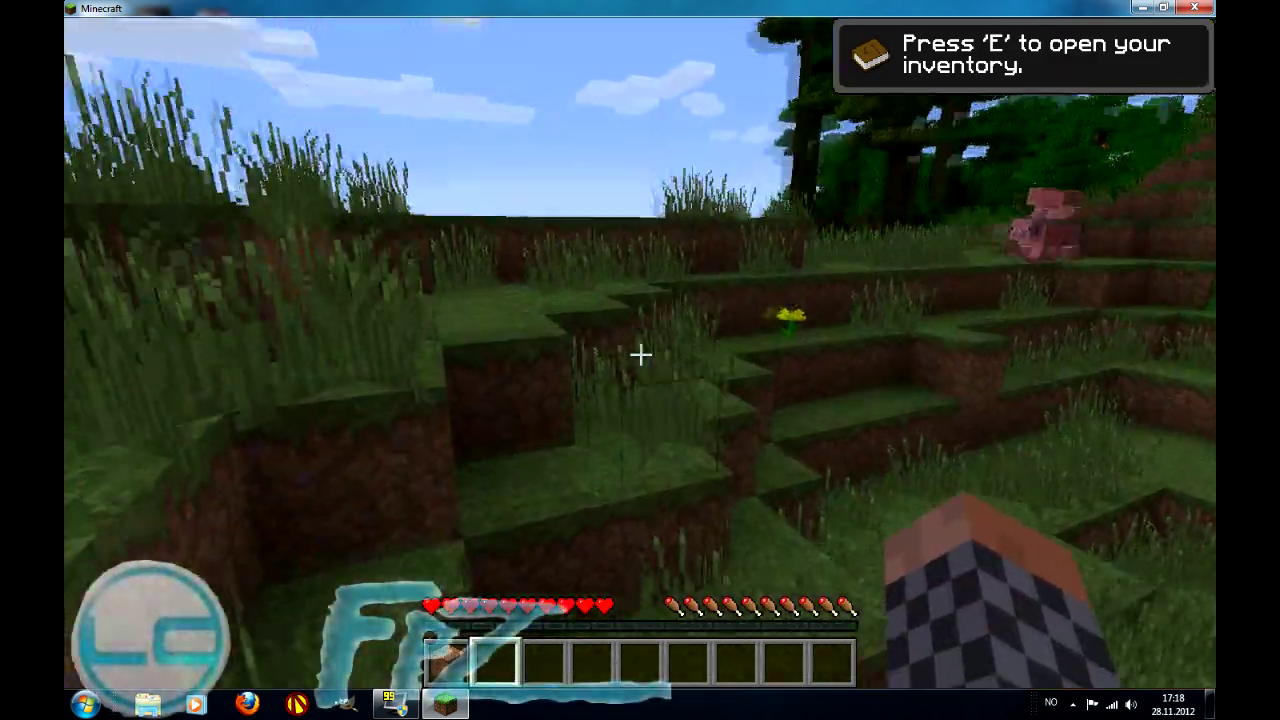